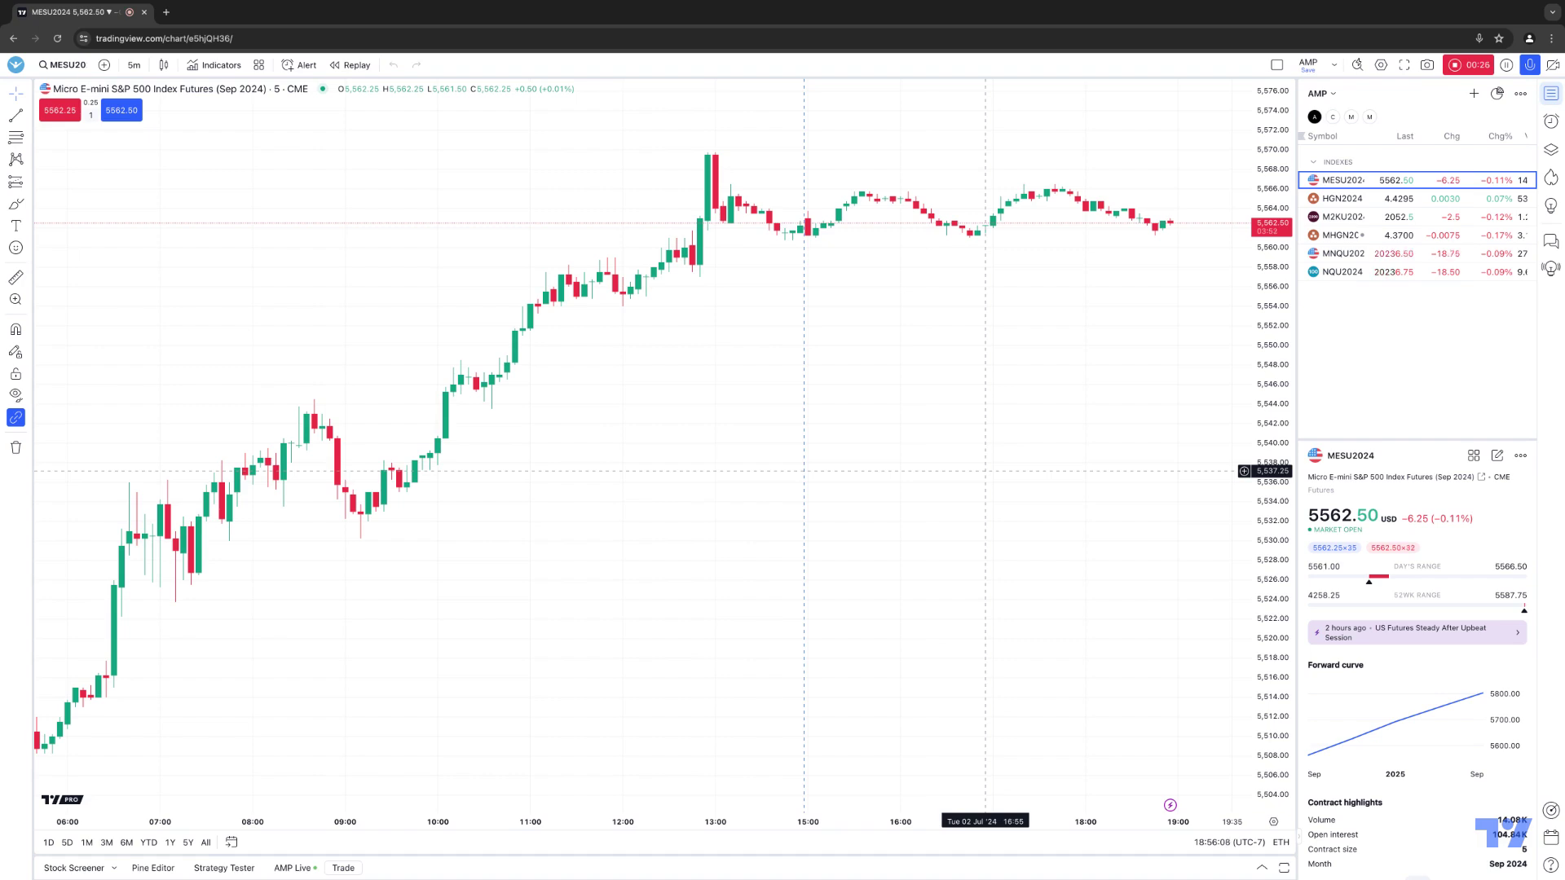
Open Chart settings from the chart's context menu, close it, then reopen it from the toolbar gear.
{"action": "right_click", "coordinate": [708, 312]}
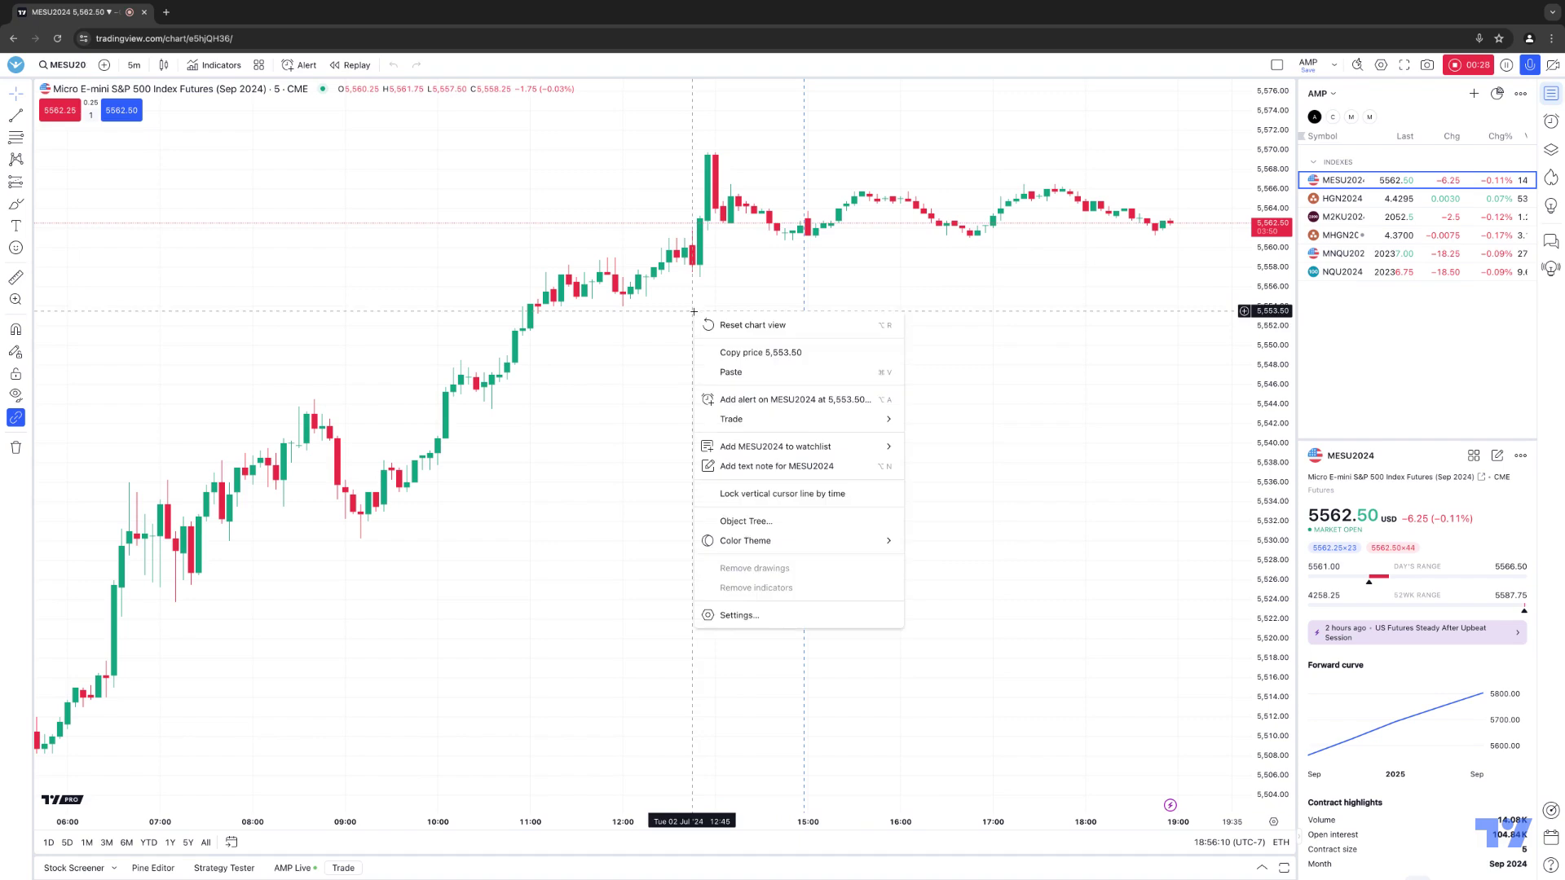
{"action": "left_click", "coordinate": [759, 617]}
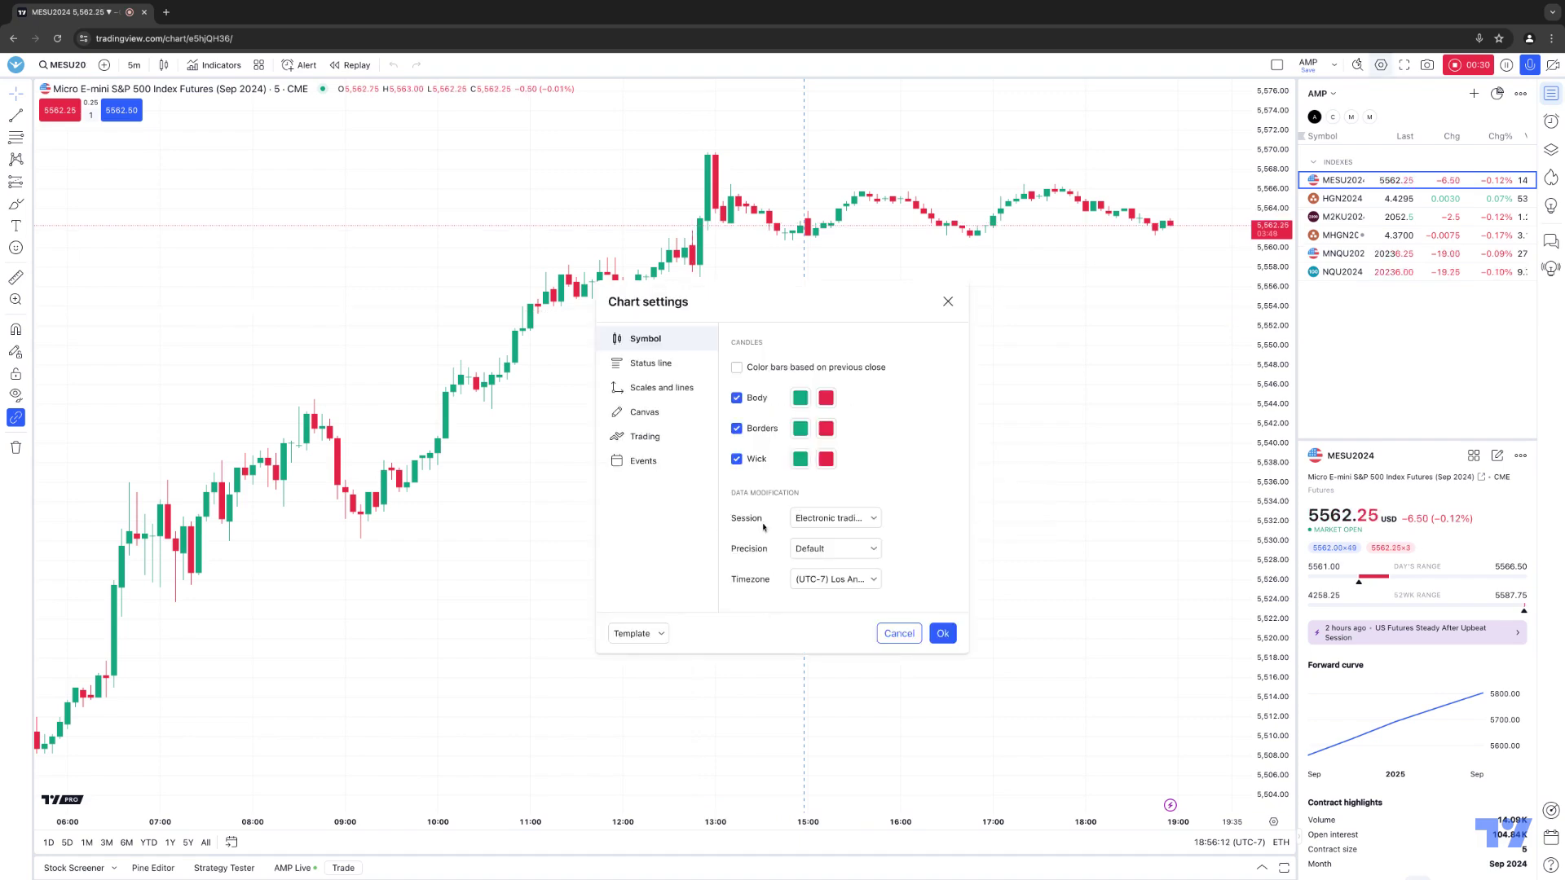
{"action": "left_click", "coordinate": [947, 301]}
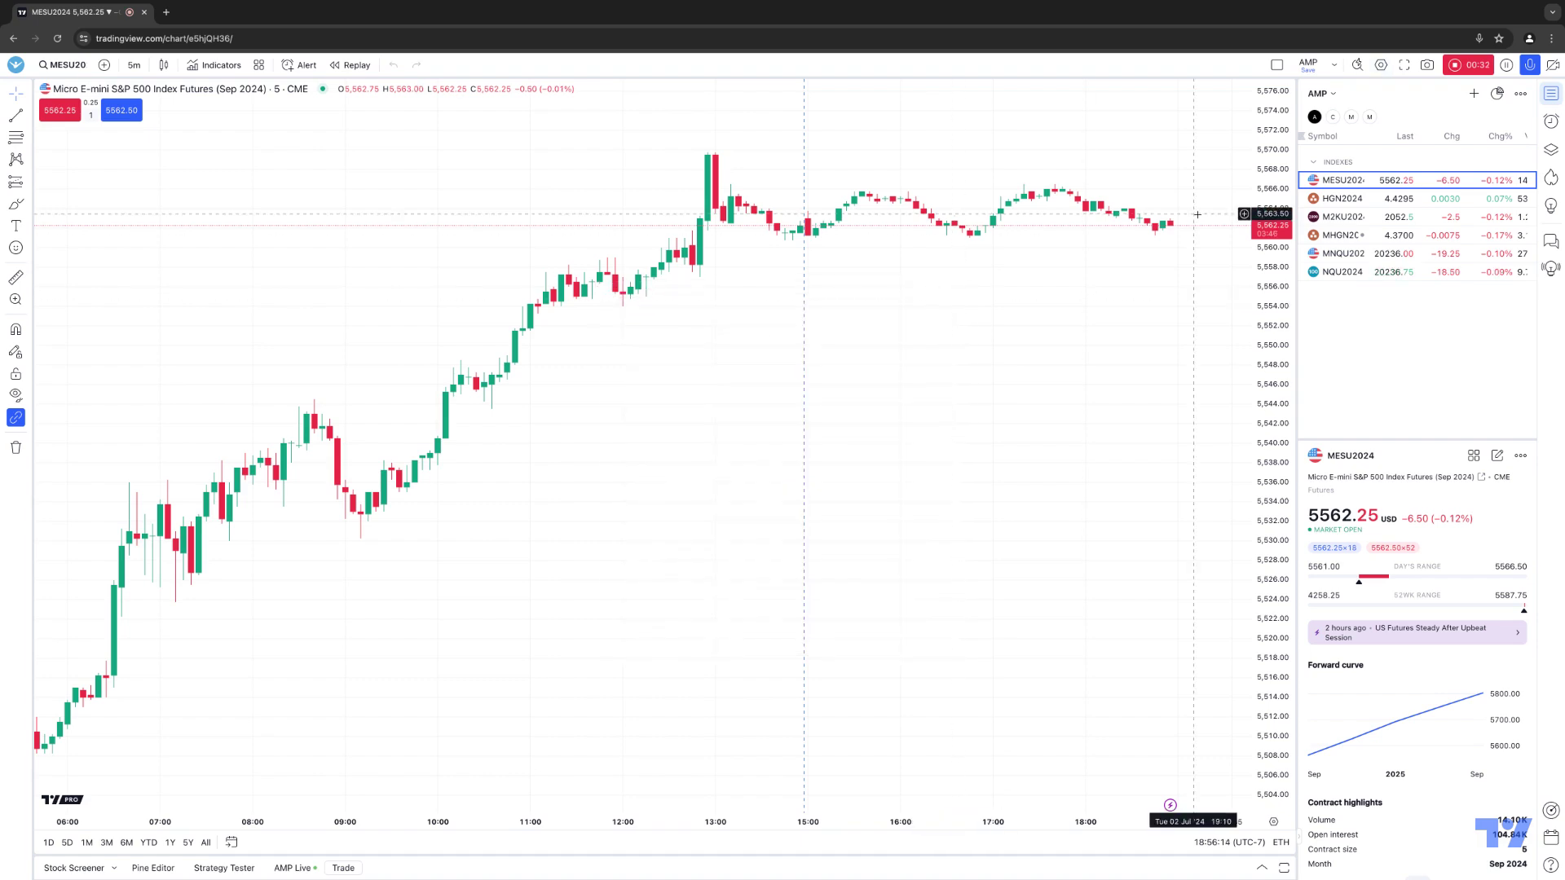
{"action": "left_click", "coordinate": [1382, 66]}
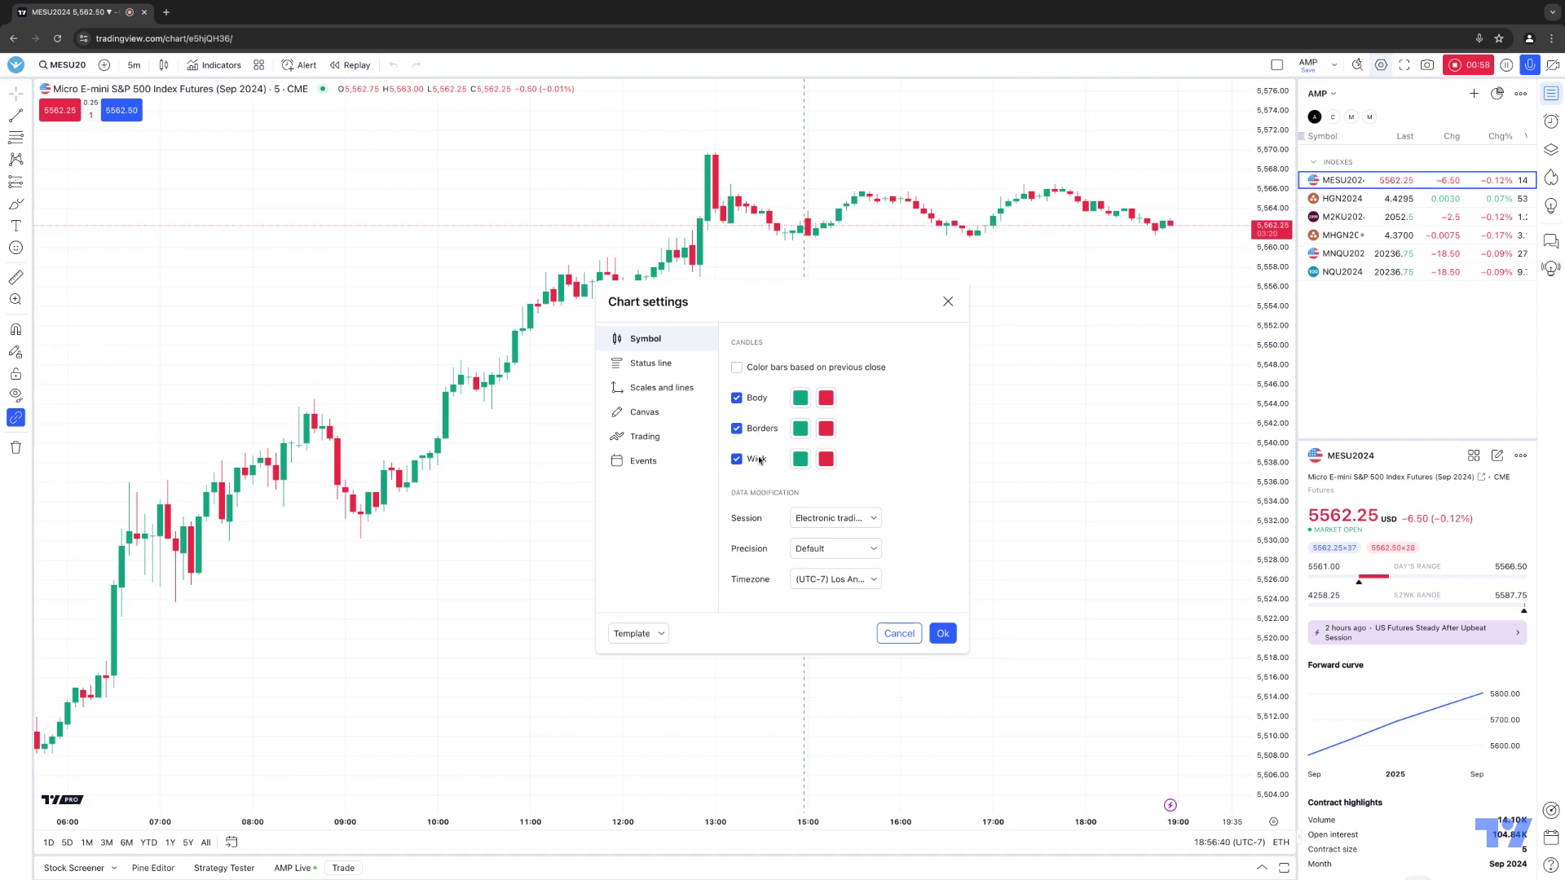
{"action": "left_click_drag", "start_coordinate": [819, 304], "coordinate": [876, 277]}
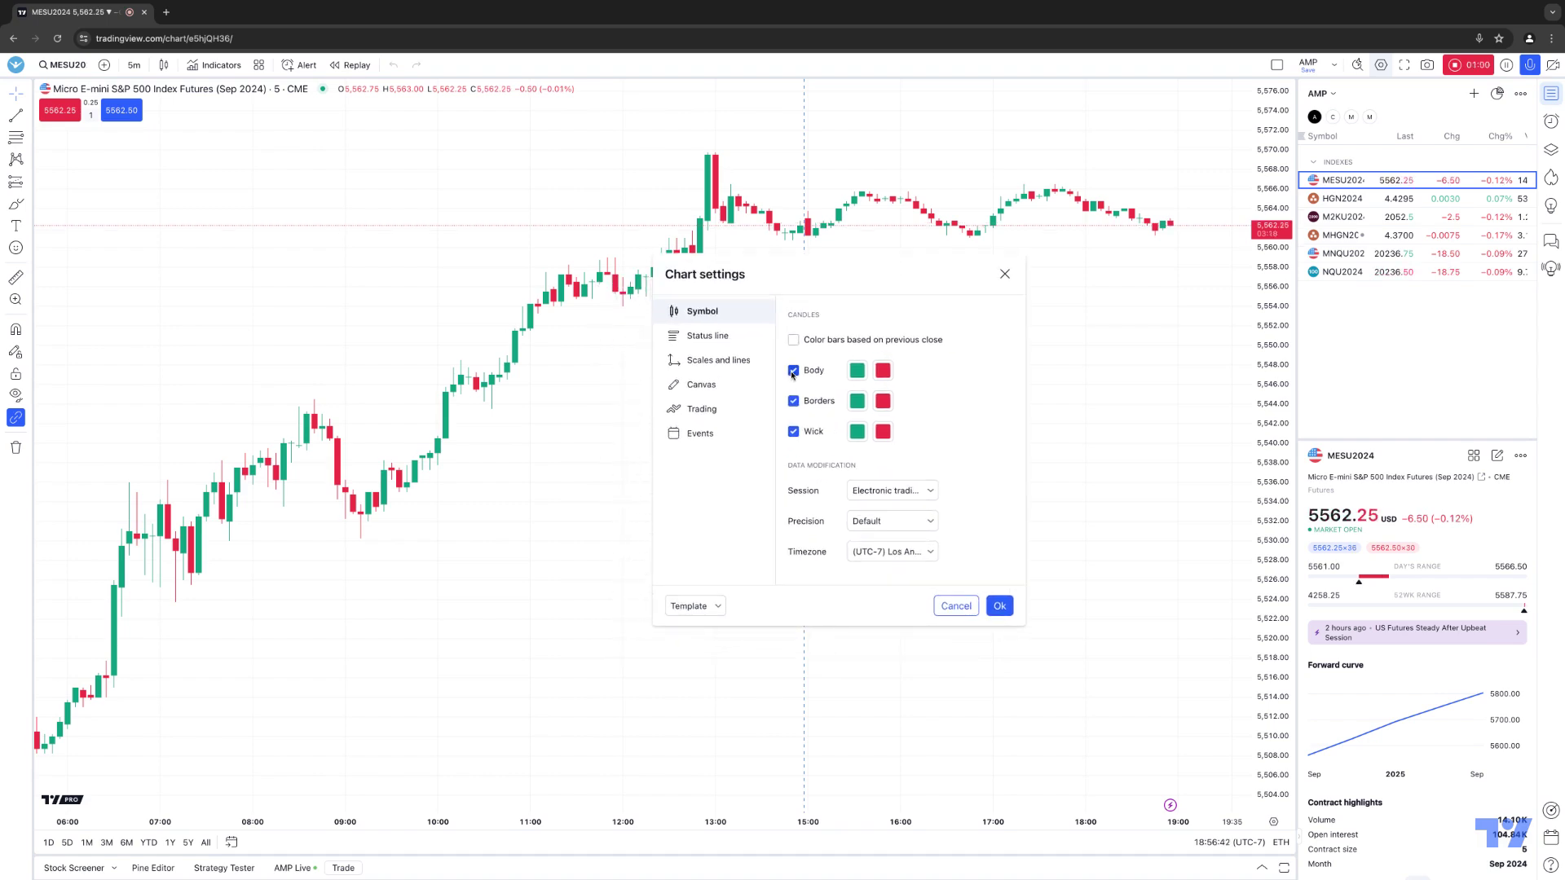
{"action": "left_click", "coordinate": [792, 372]}
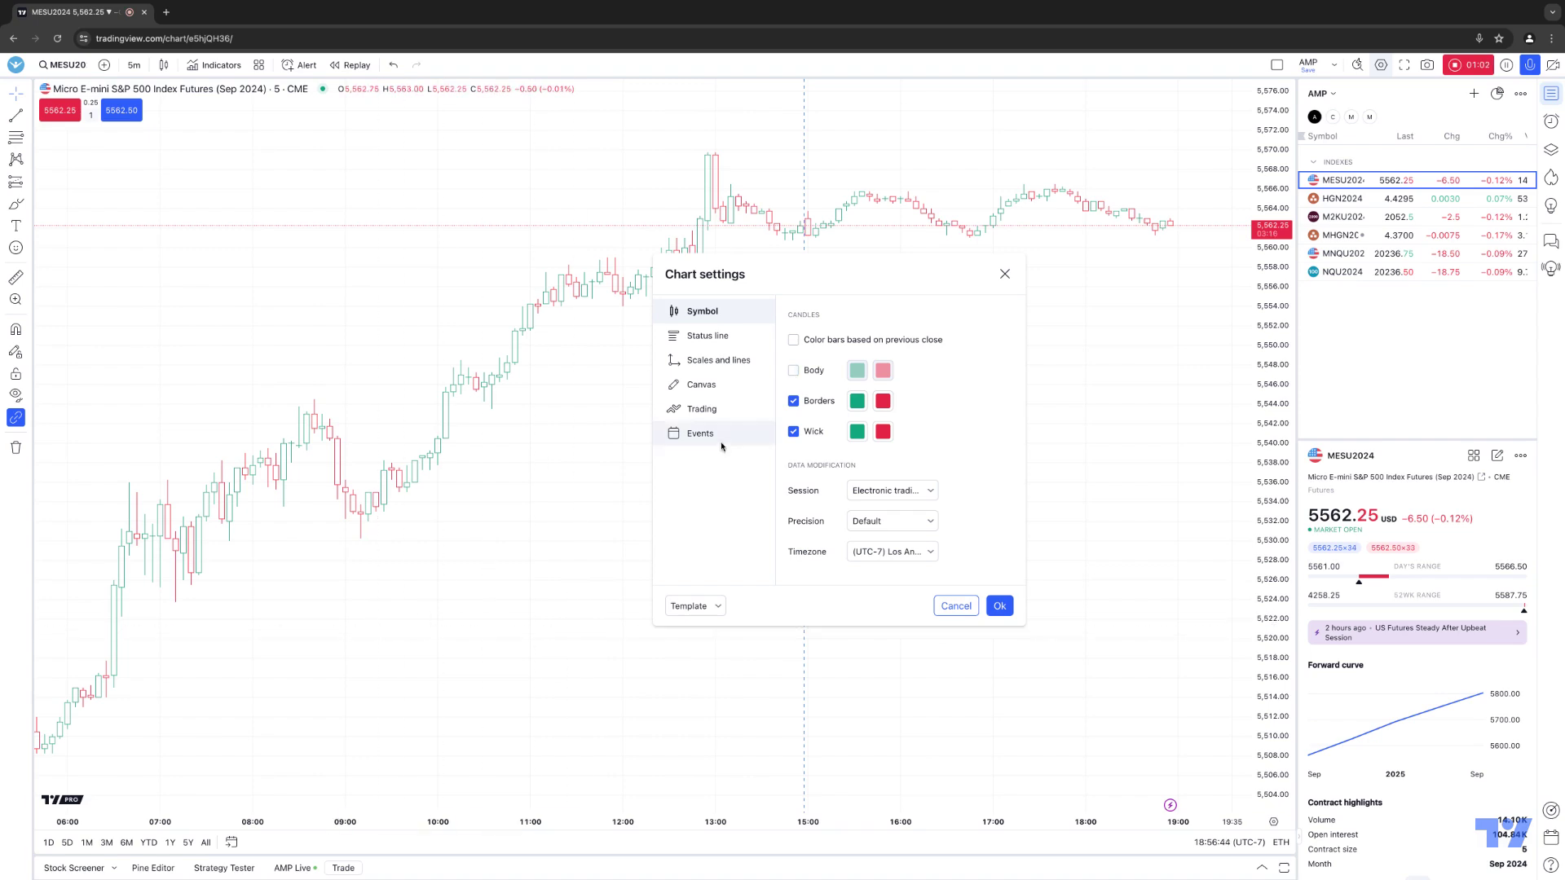
{"action": "left_click", "coordinate": [793, 370]}
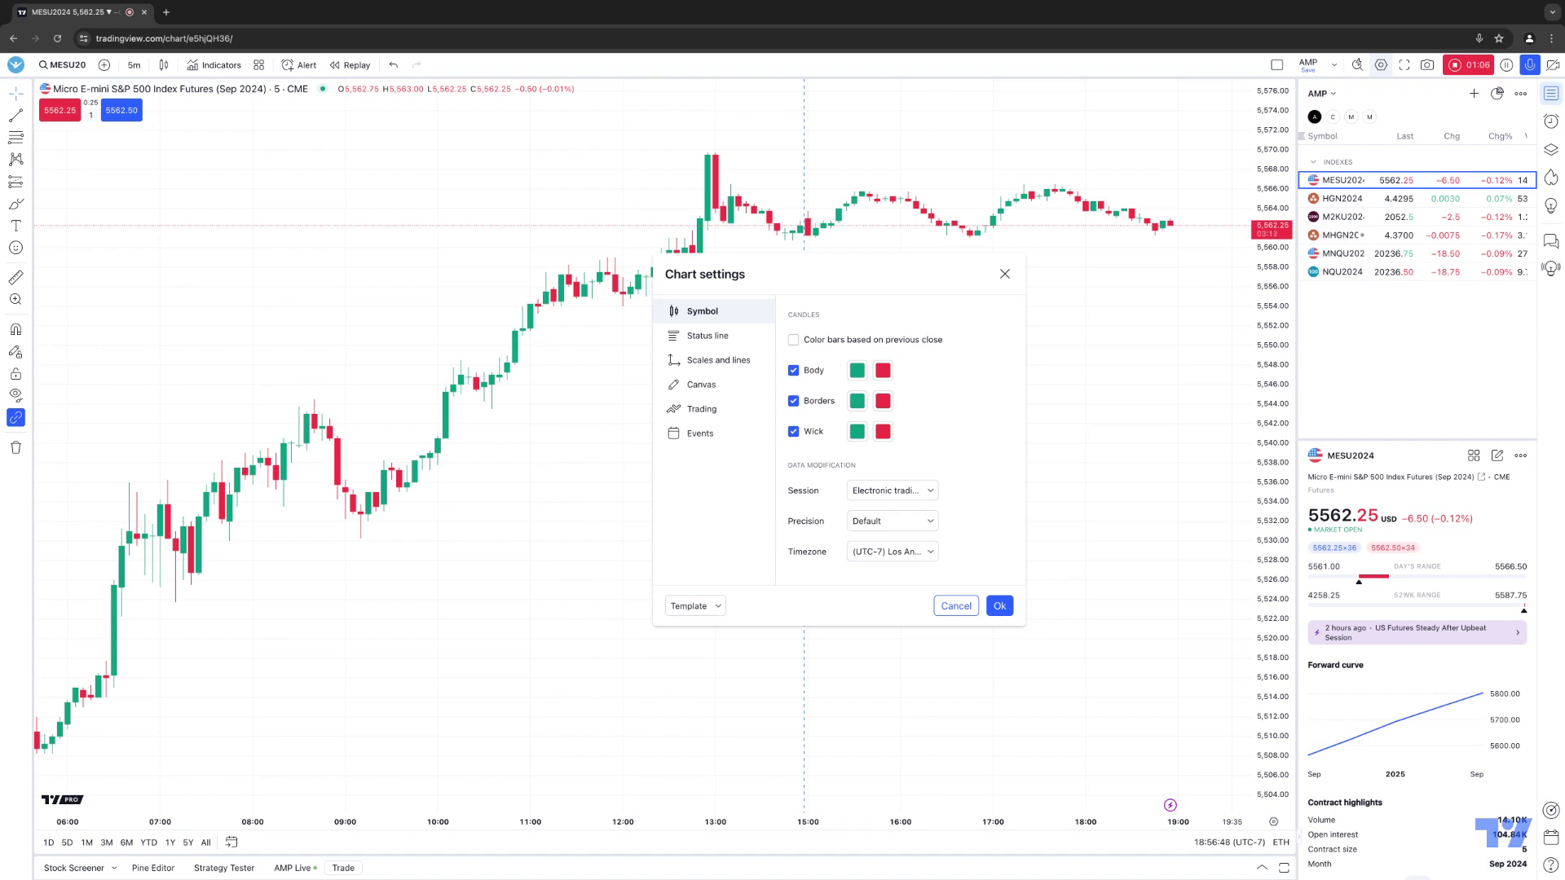
{"action": "left_click", "coordinate": [857, 371]}
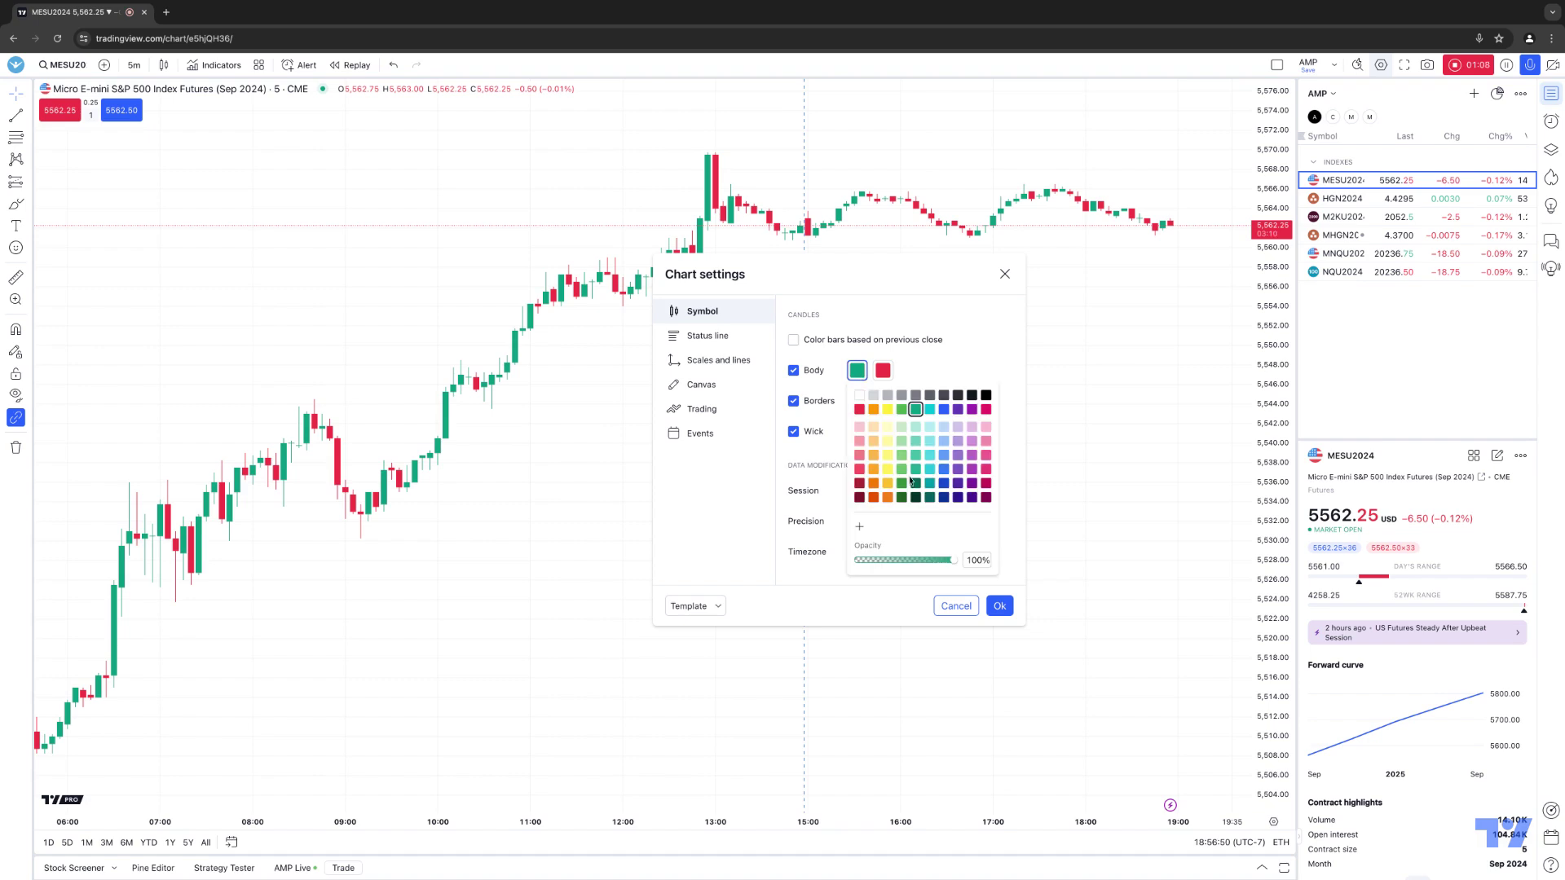
{"action": "left_click", "coordinate": [913, 286]}
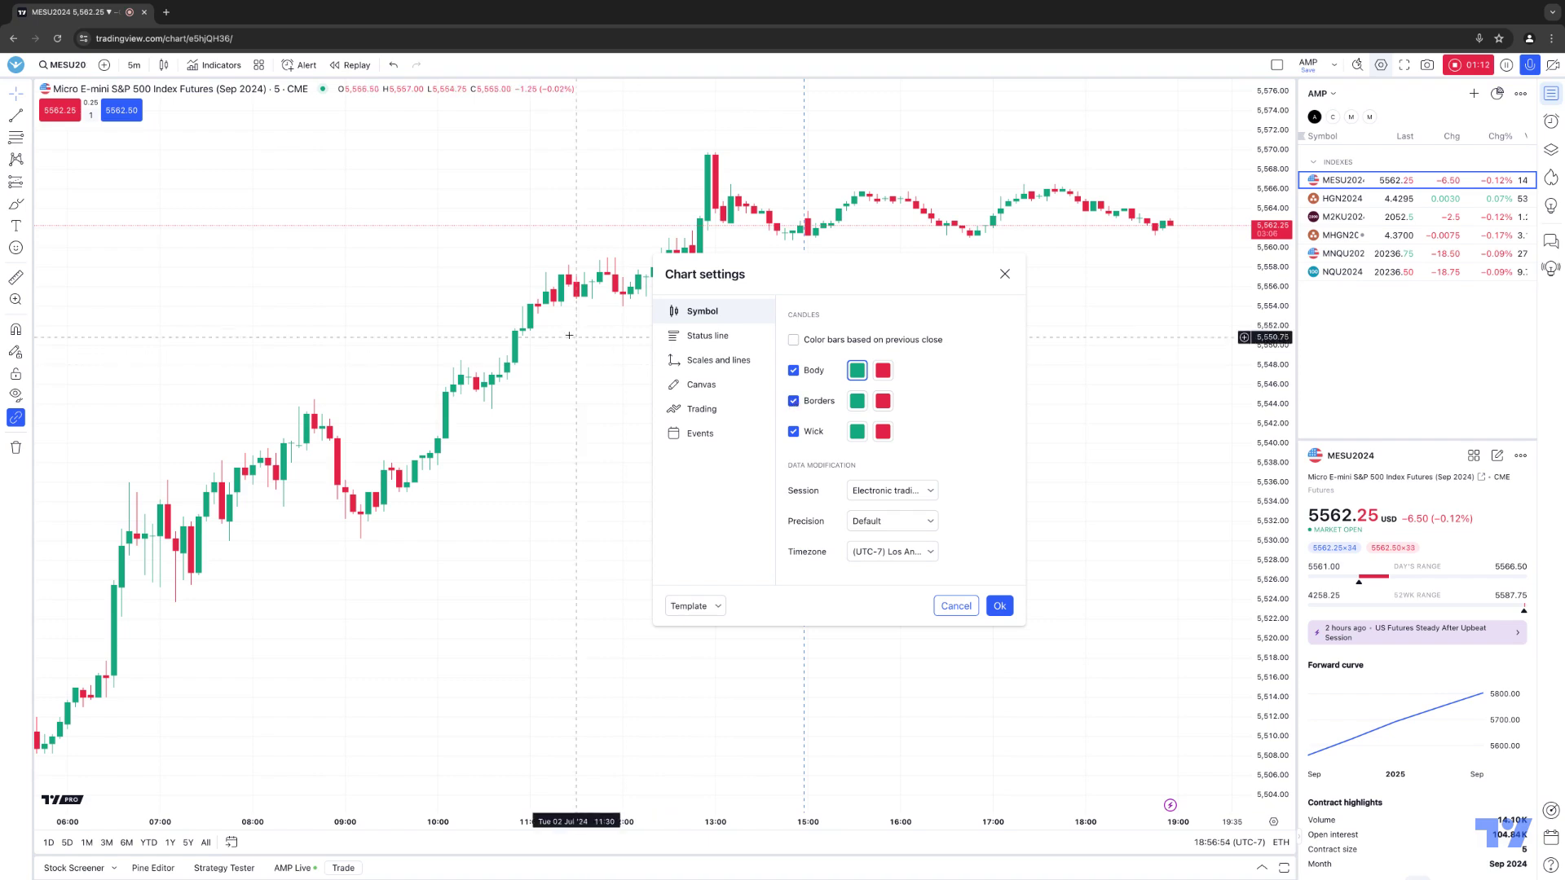
{"action": "left_click", "coordinate": [793, 370]}
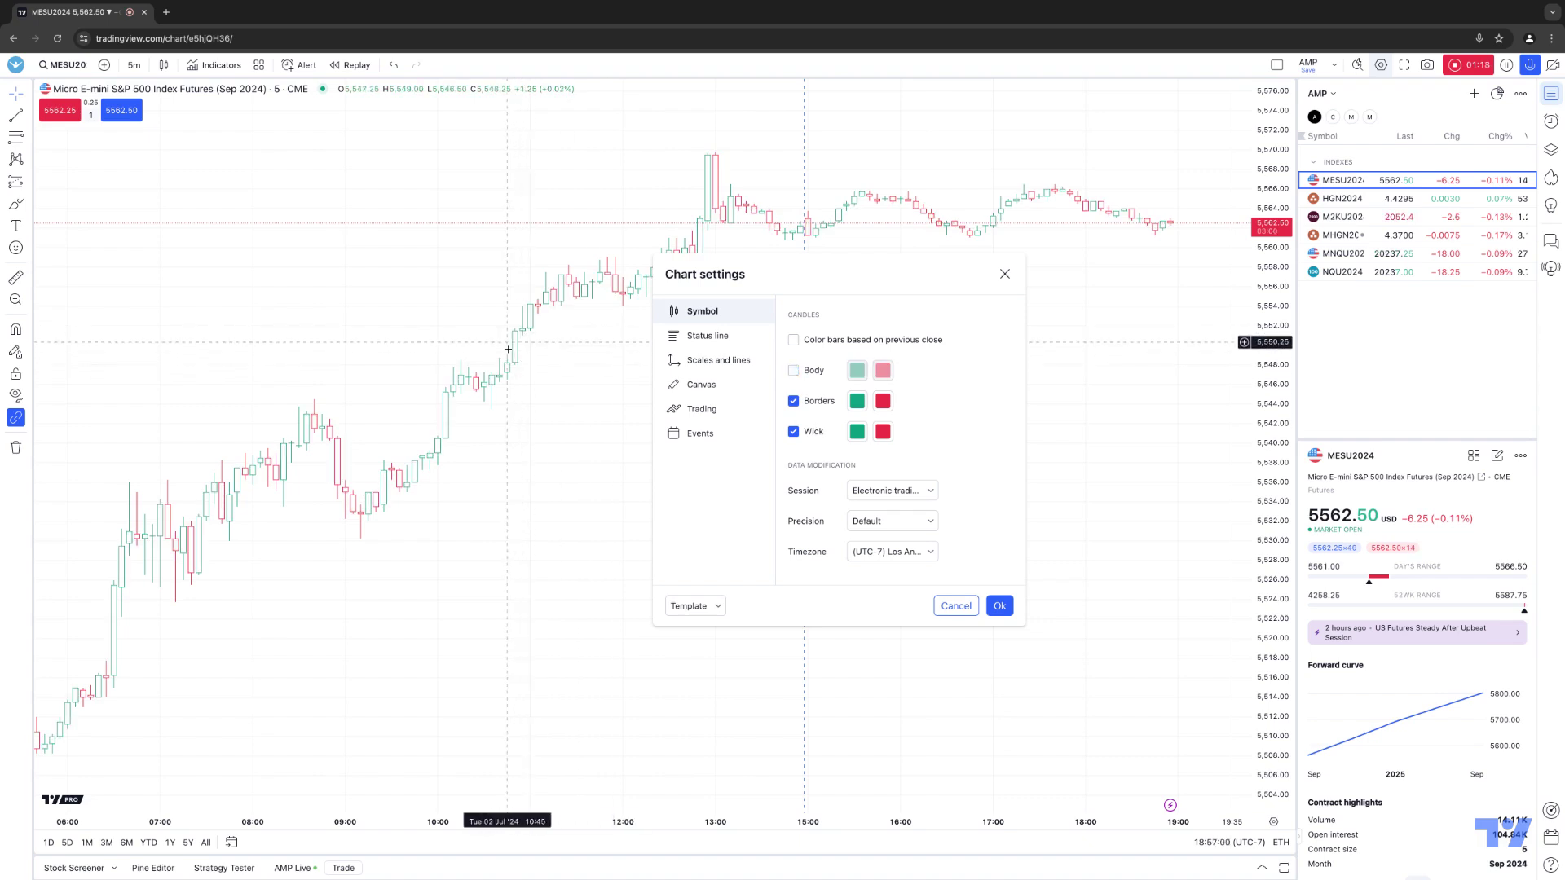
{"action": "left_click", "coordinate": [857, 400]}
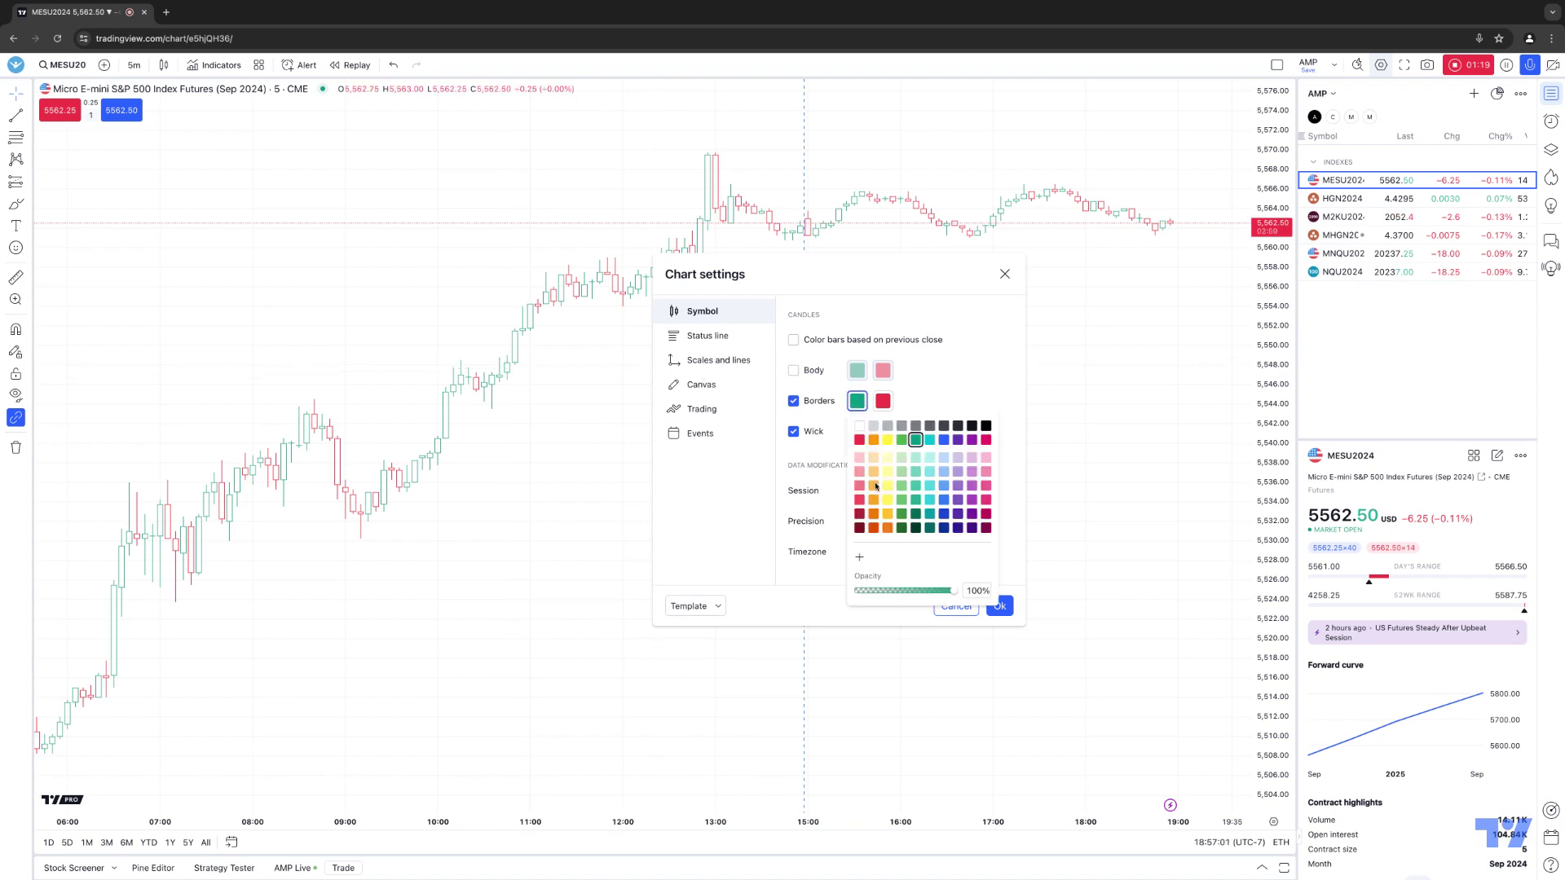
{"action": "left_click", "coordinate": [972, 440]}
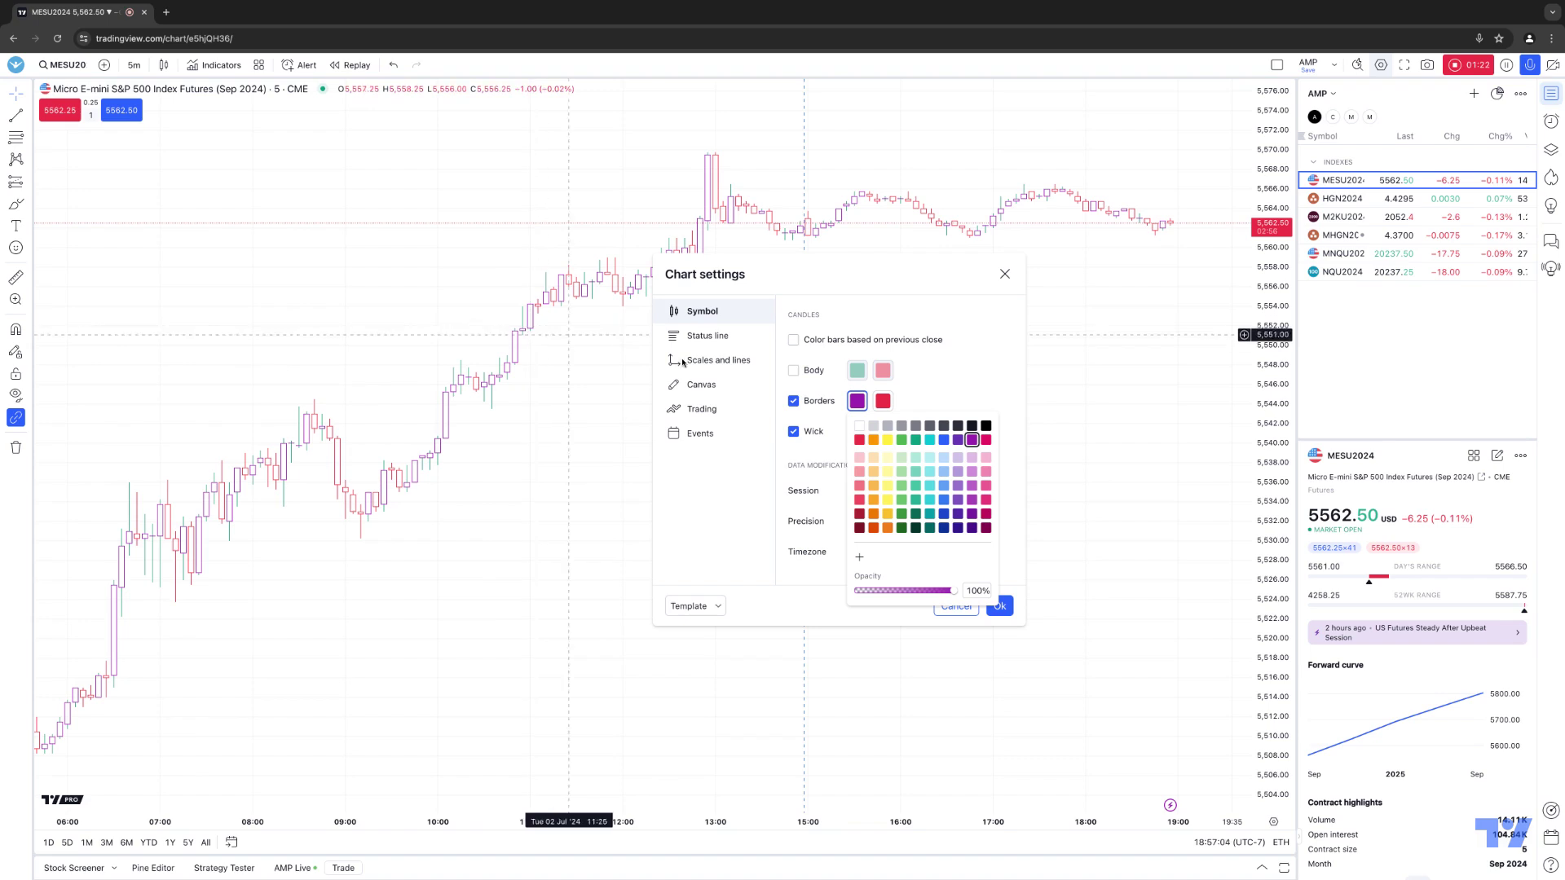
{"action": "left_click", "coordinate": [916, 440]}
{"action": "left_click", "coordinate": [824, 414]}
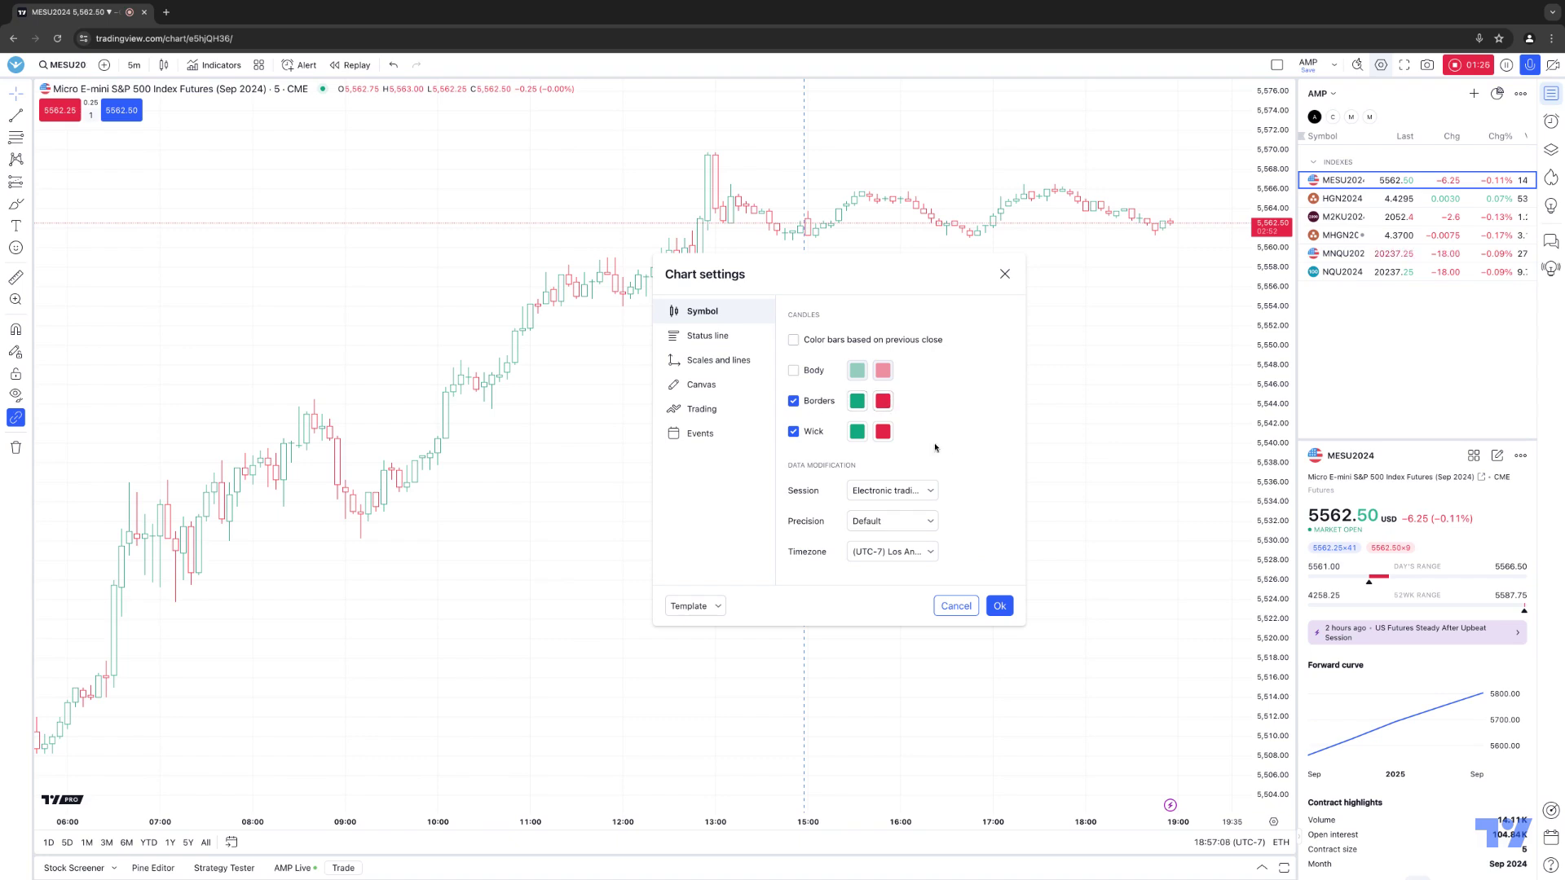
{"action": "left_click", "coordinate": [793, 370]}
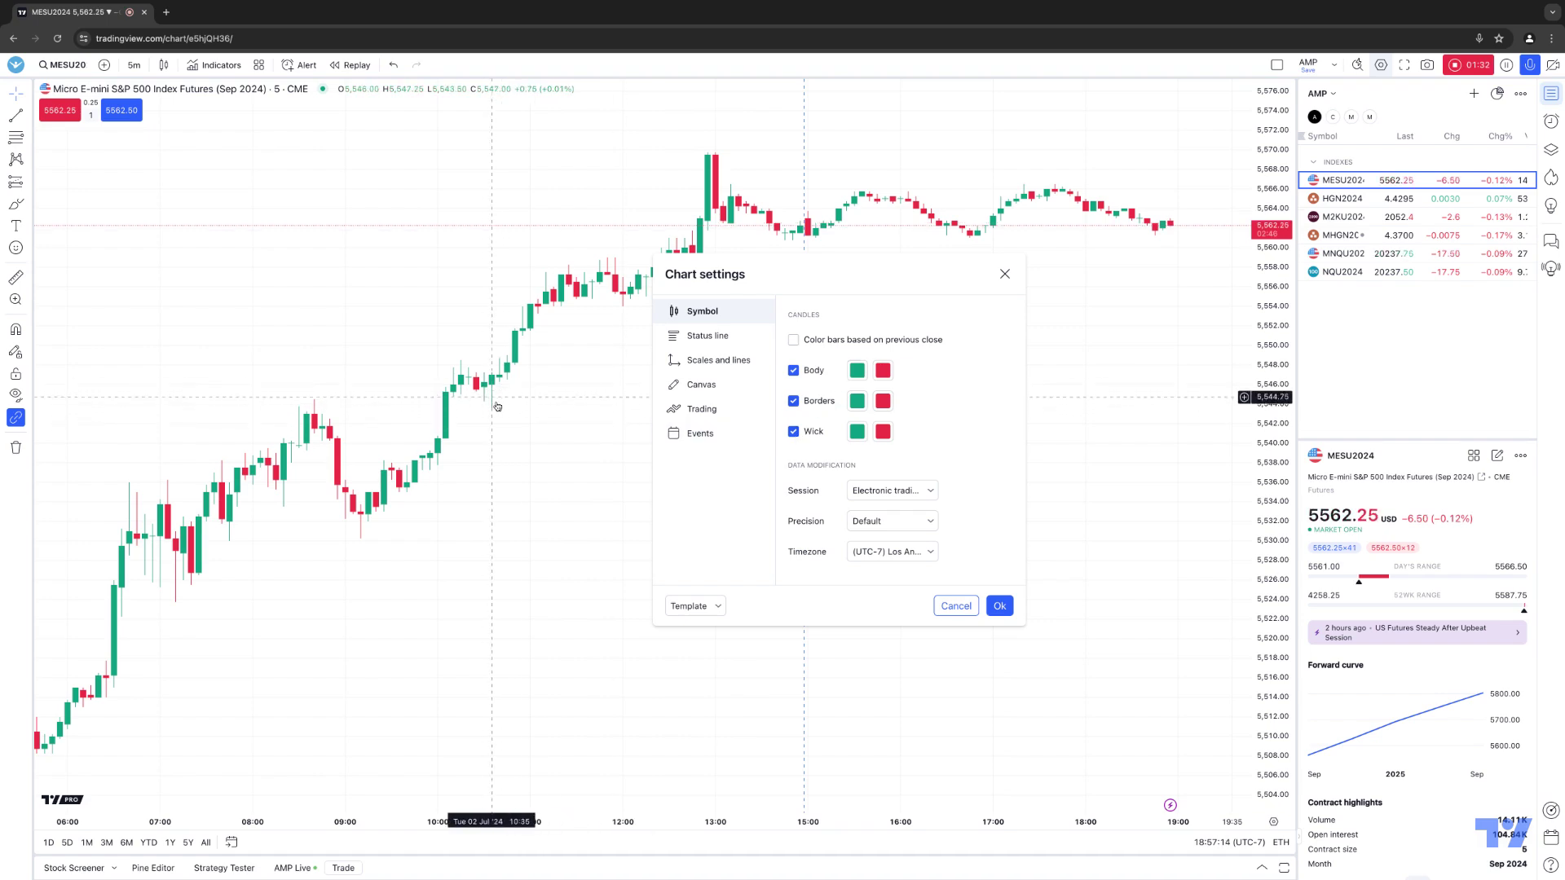
{"action": "left_click", "coordinate": [793, 432]}
{"action": "left_click", "coordinate": [793, 432]}
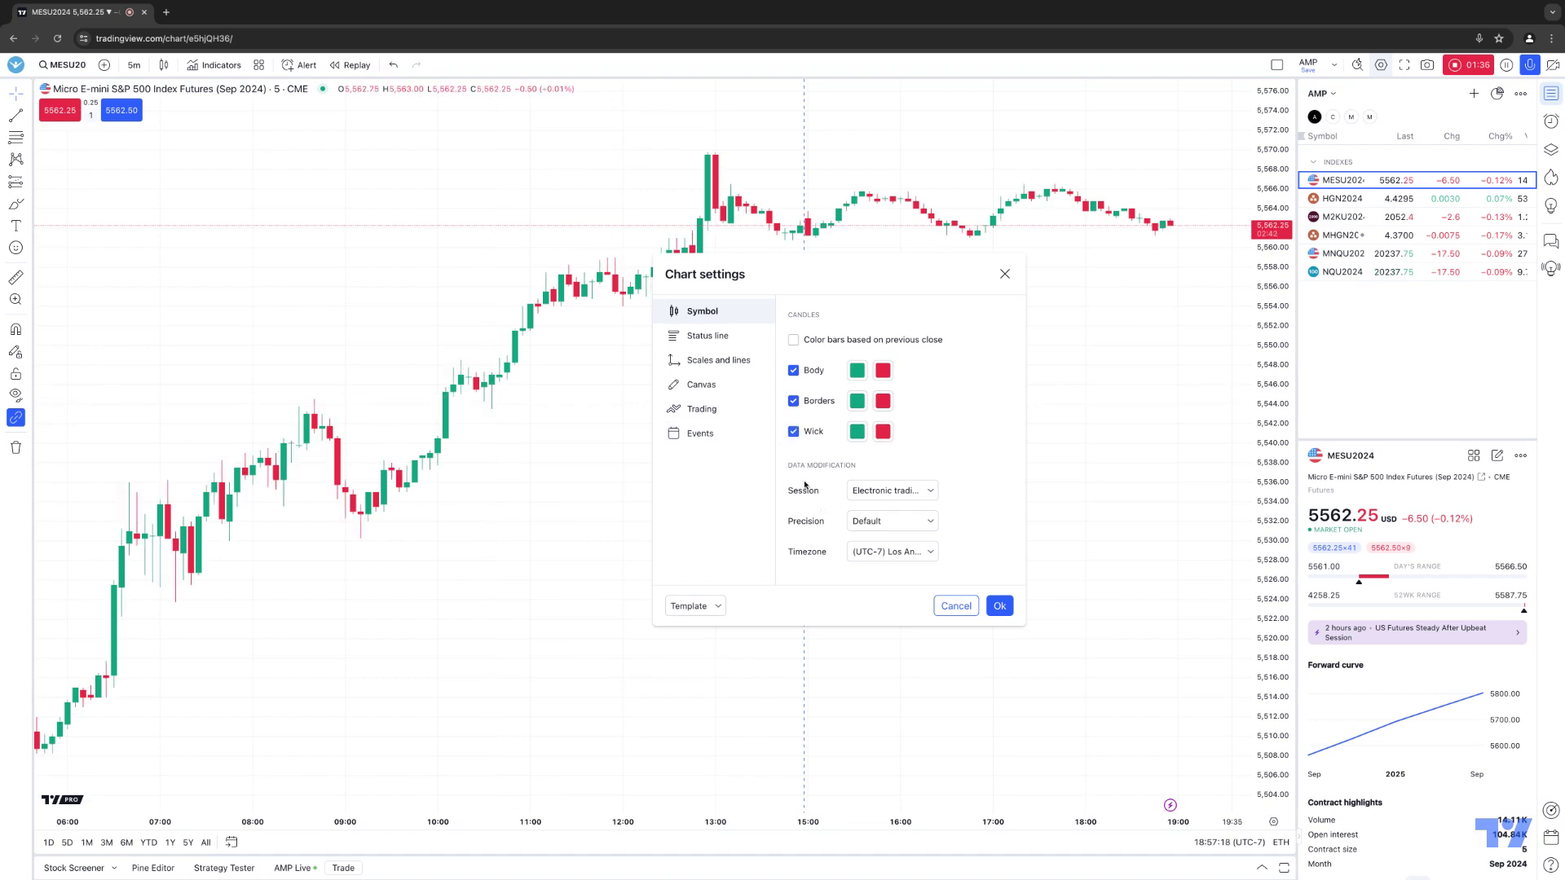
{"action": "left_click", "coordinate": [902, 495]}
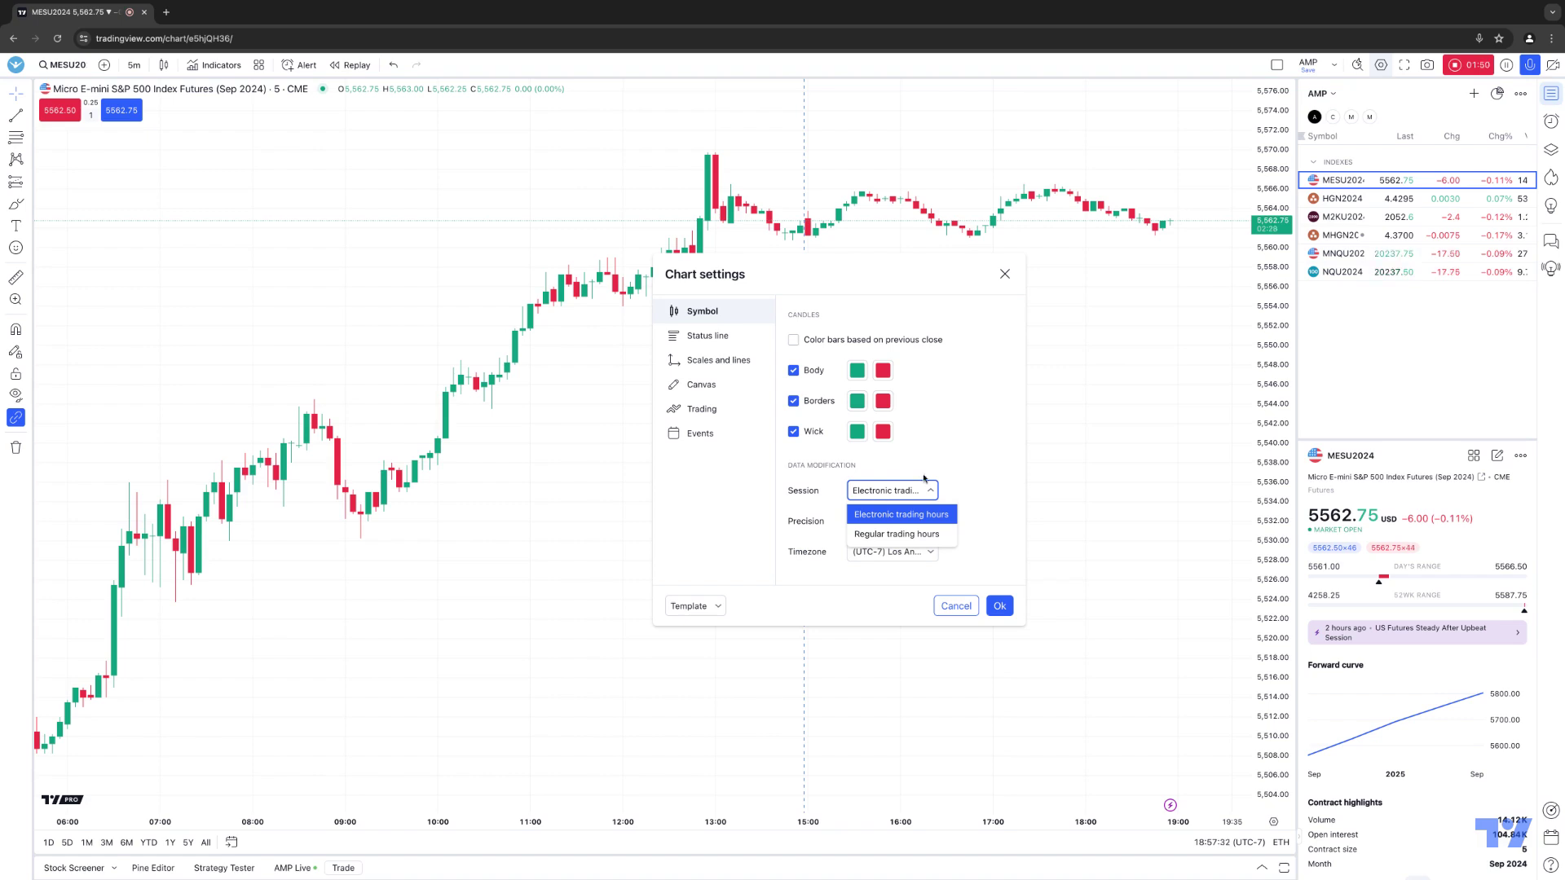
{"action": "left_click", "coordinate": [897, 510]}
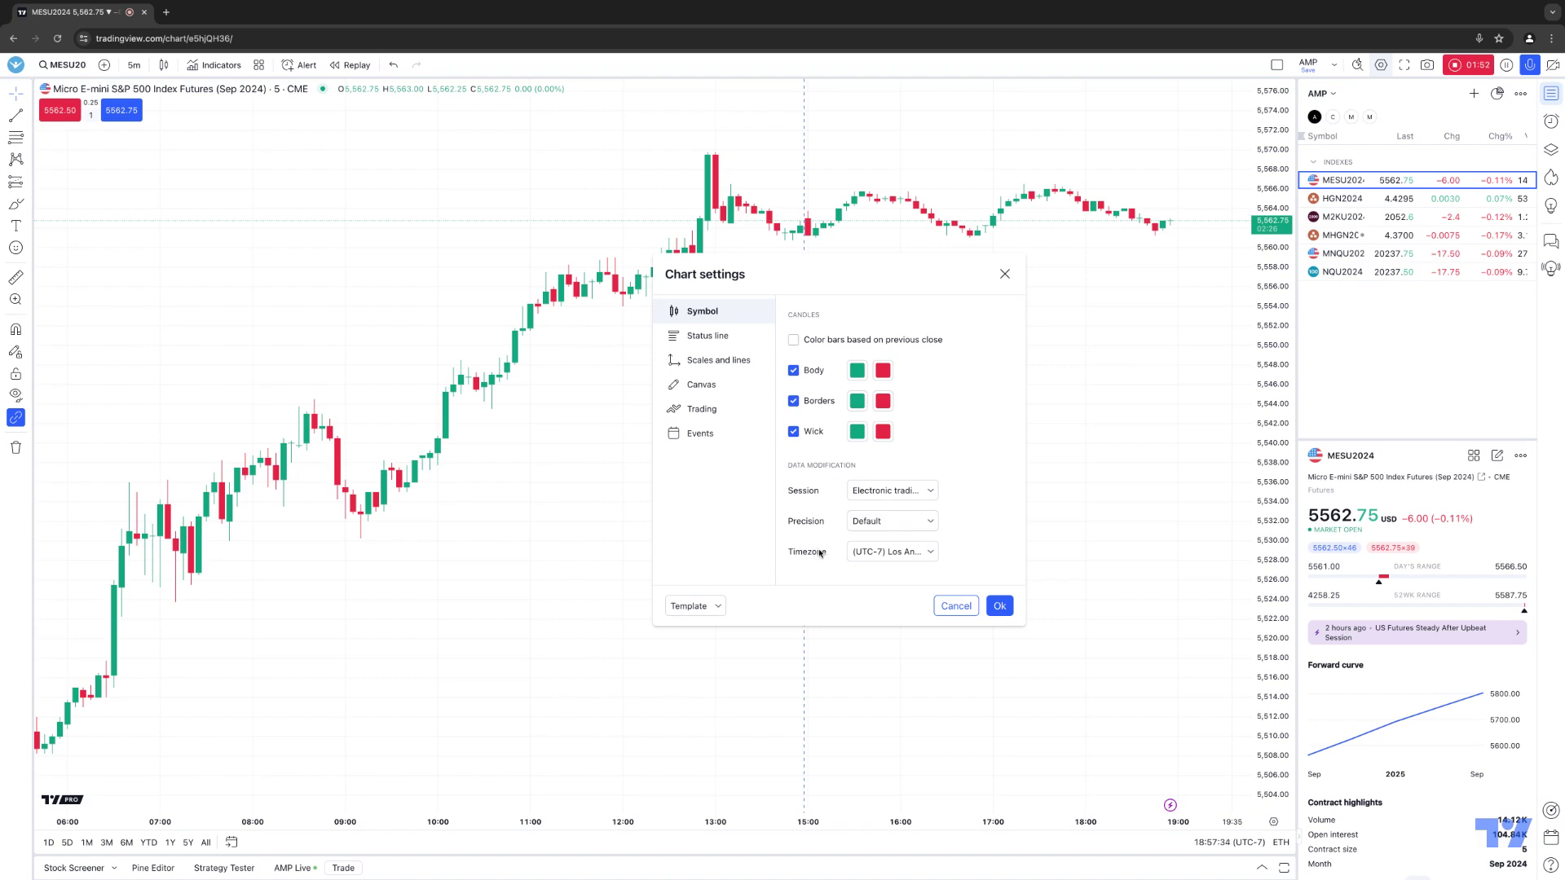
{"action": "left_click", "coordinate": [927, 553]}
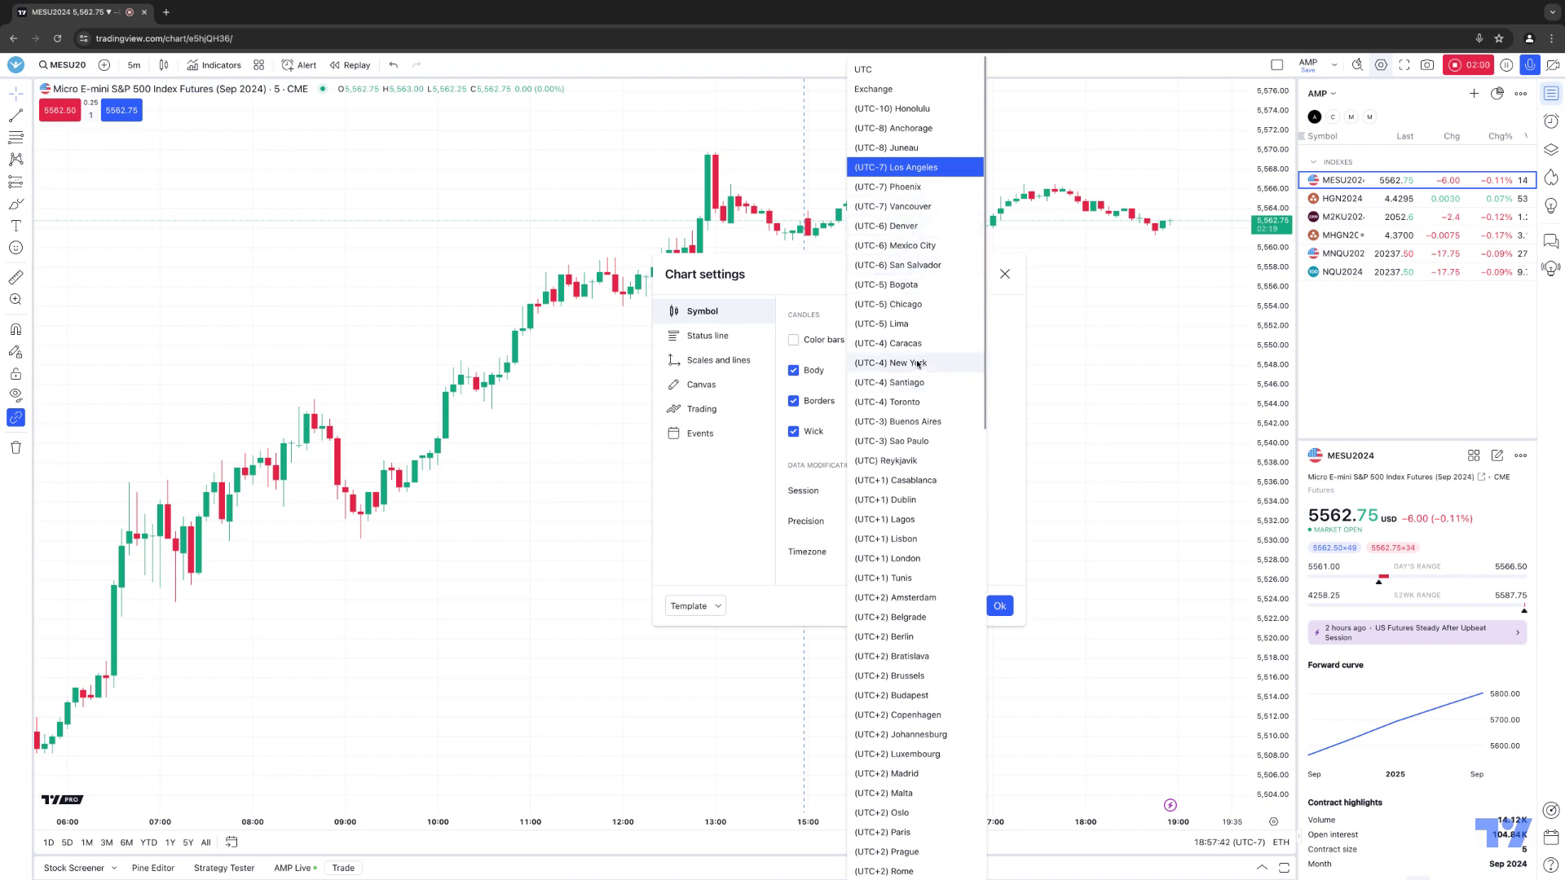
{"action": "left_click", "coordinate": [793, 484]}
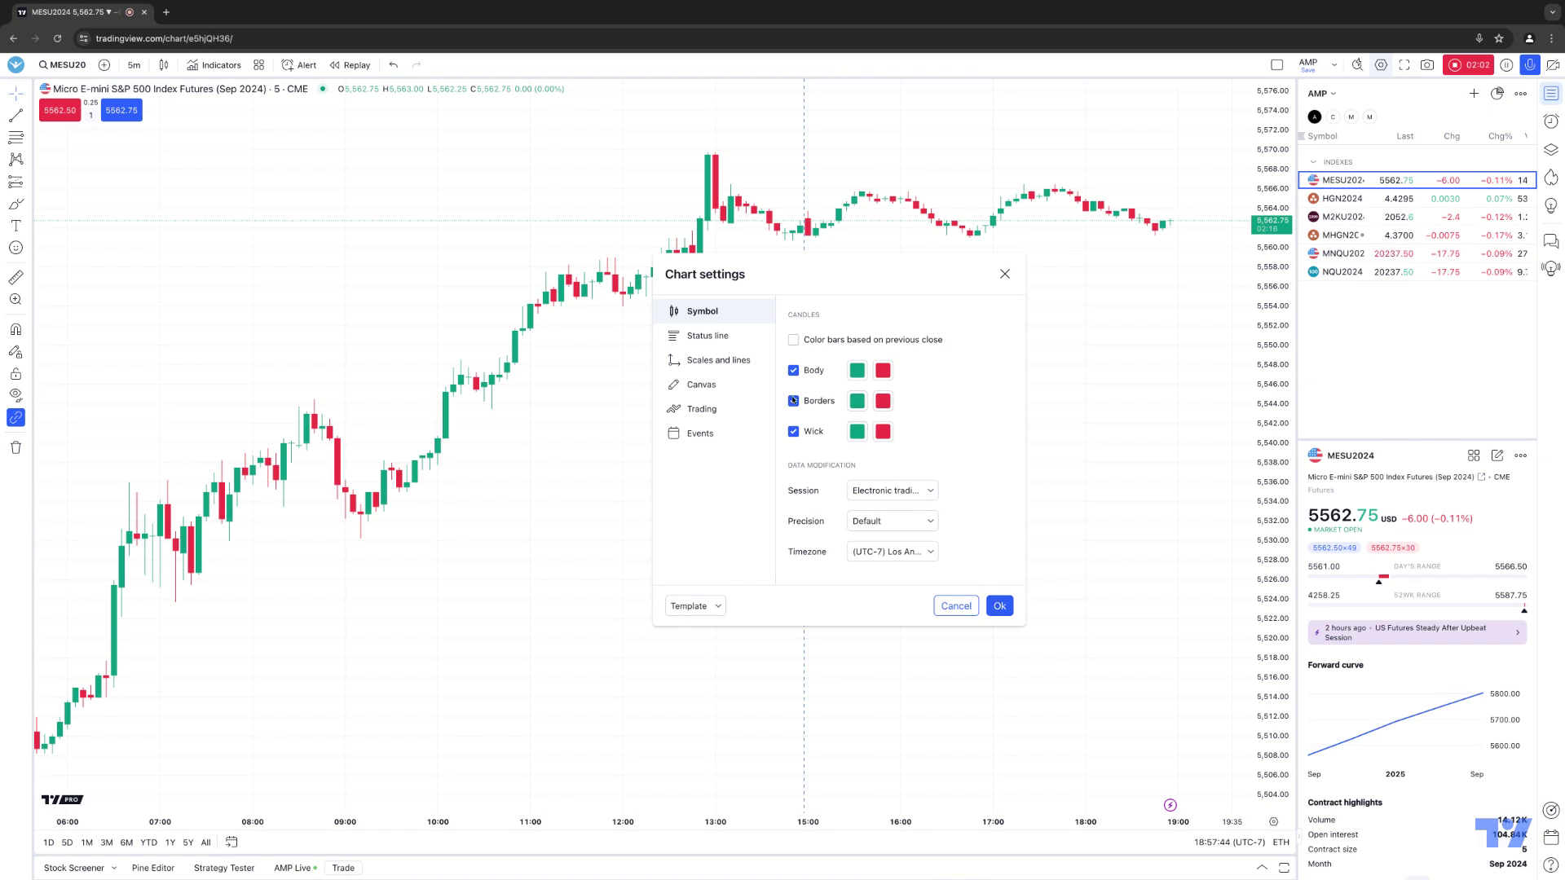
On the Status line page, keep Logo and Title on and enable Volume and Last day change values.
{"action": "left_click", "coordinate": [706, 335]}
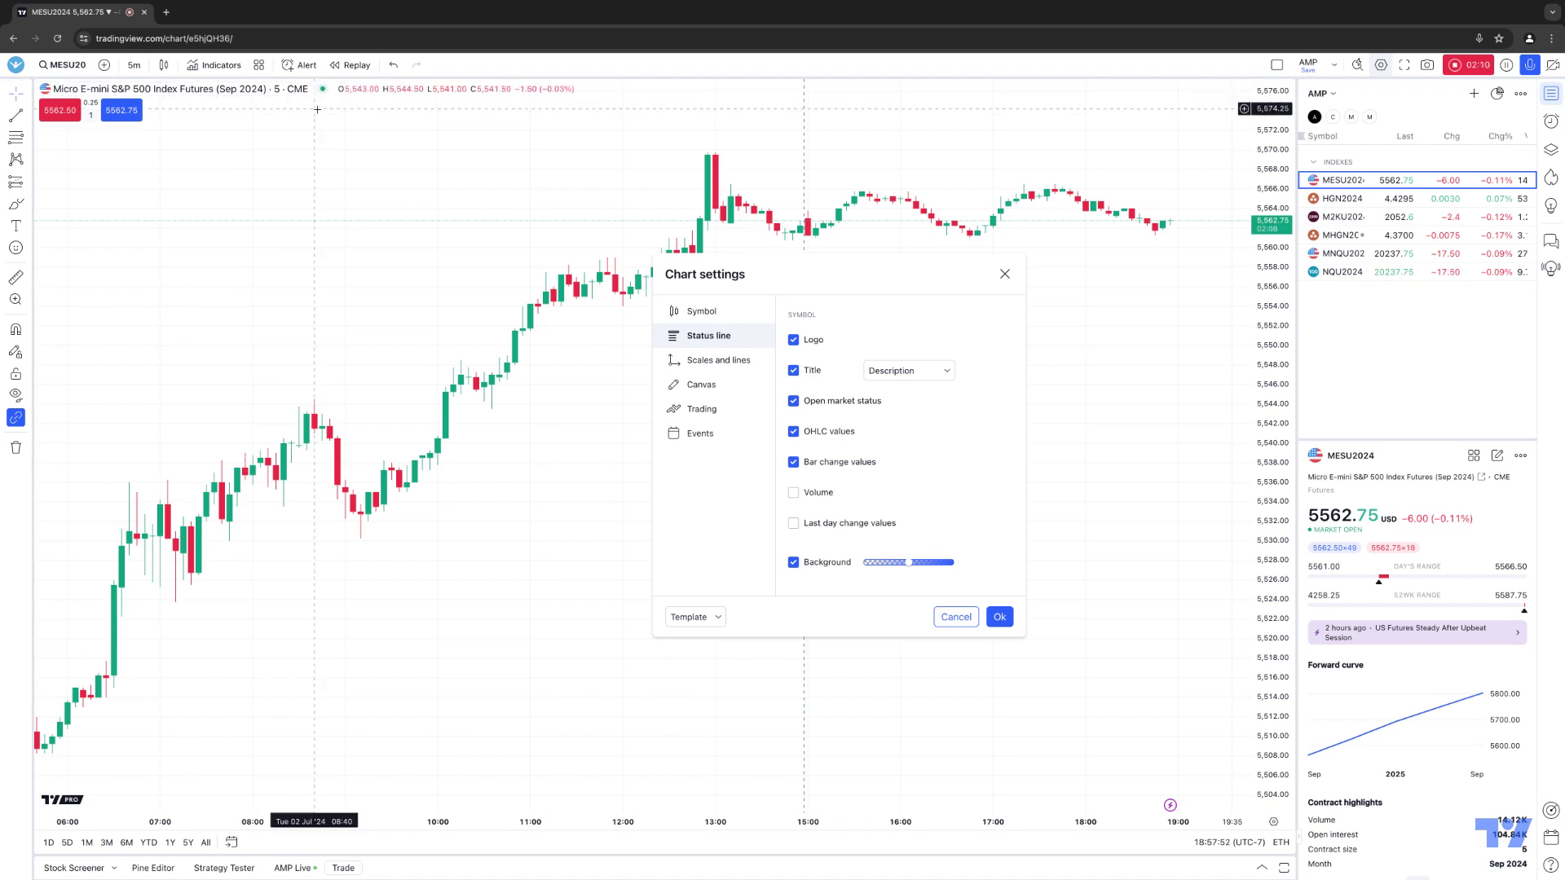
{"action": "left_click", "coordinate": [795, 340]}
{"action": "left_click", "coordinate": [796, 340]}
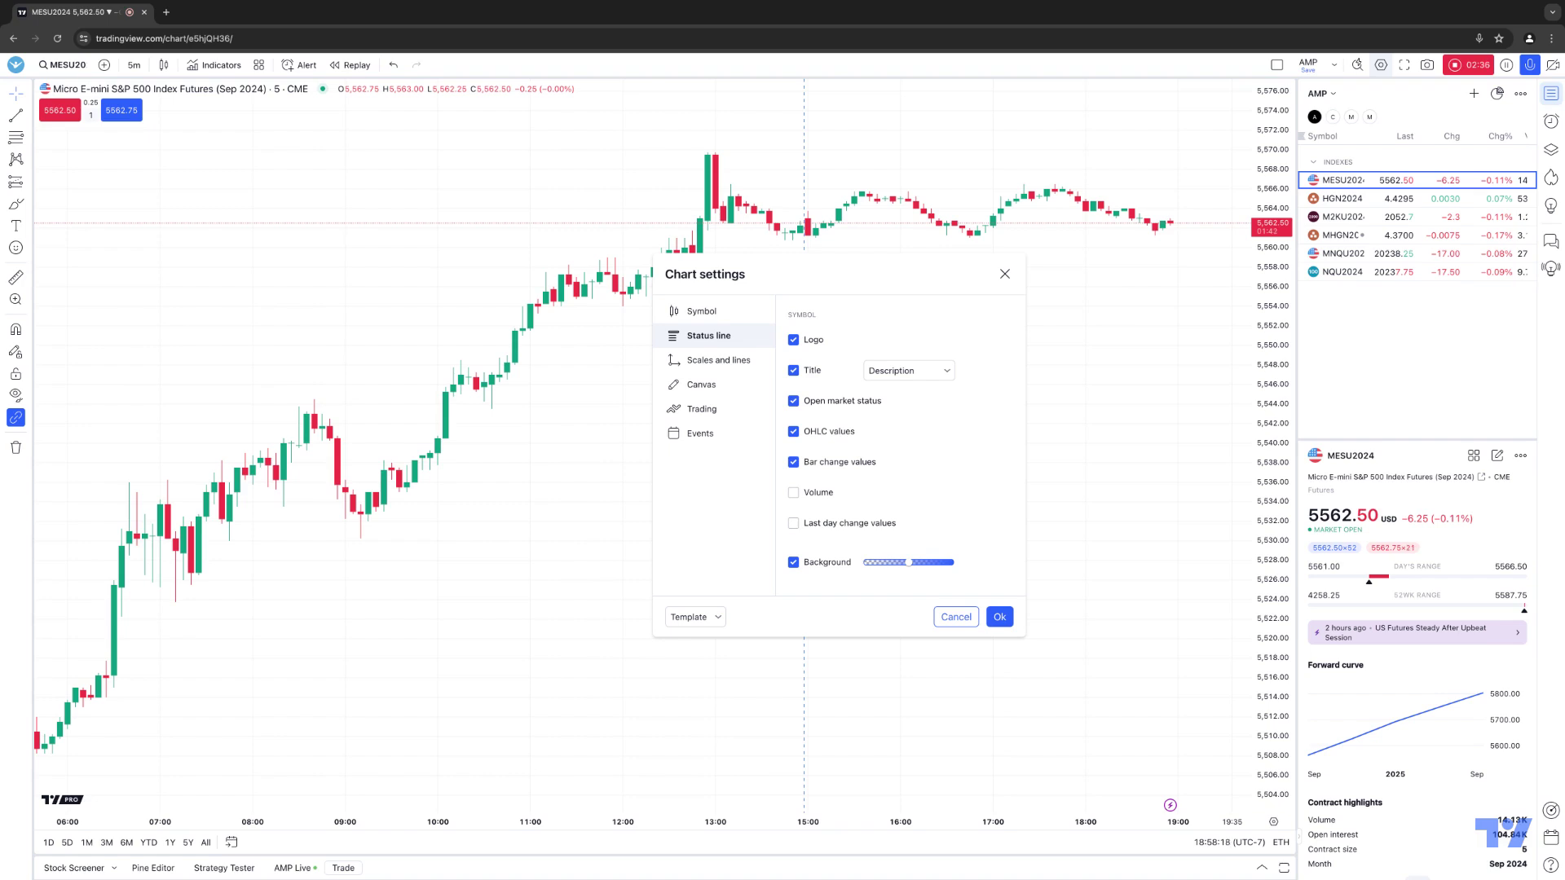
{"action": "left_click", "coordinate": [794, 341]}
{"action": "left_click", "coordinate": [794, 340]}
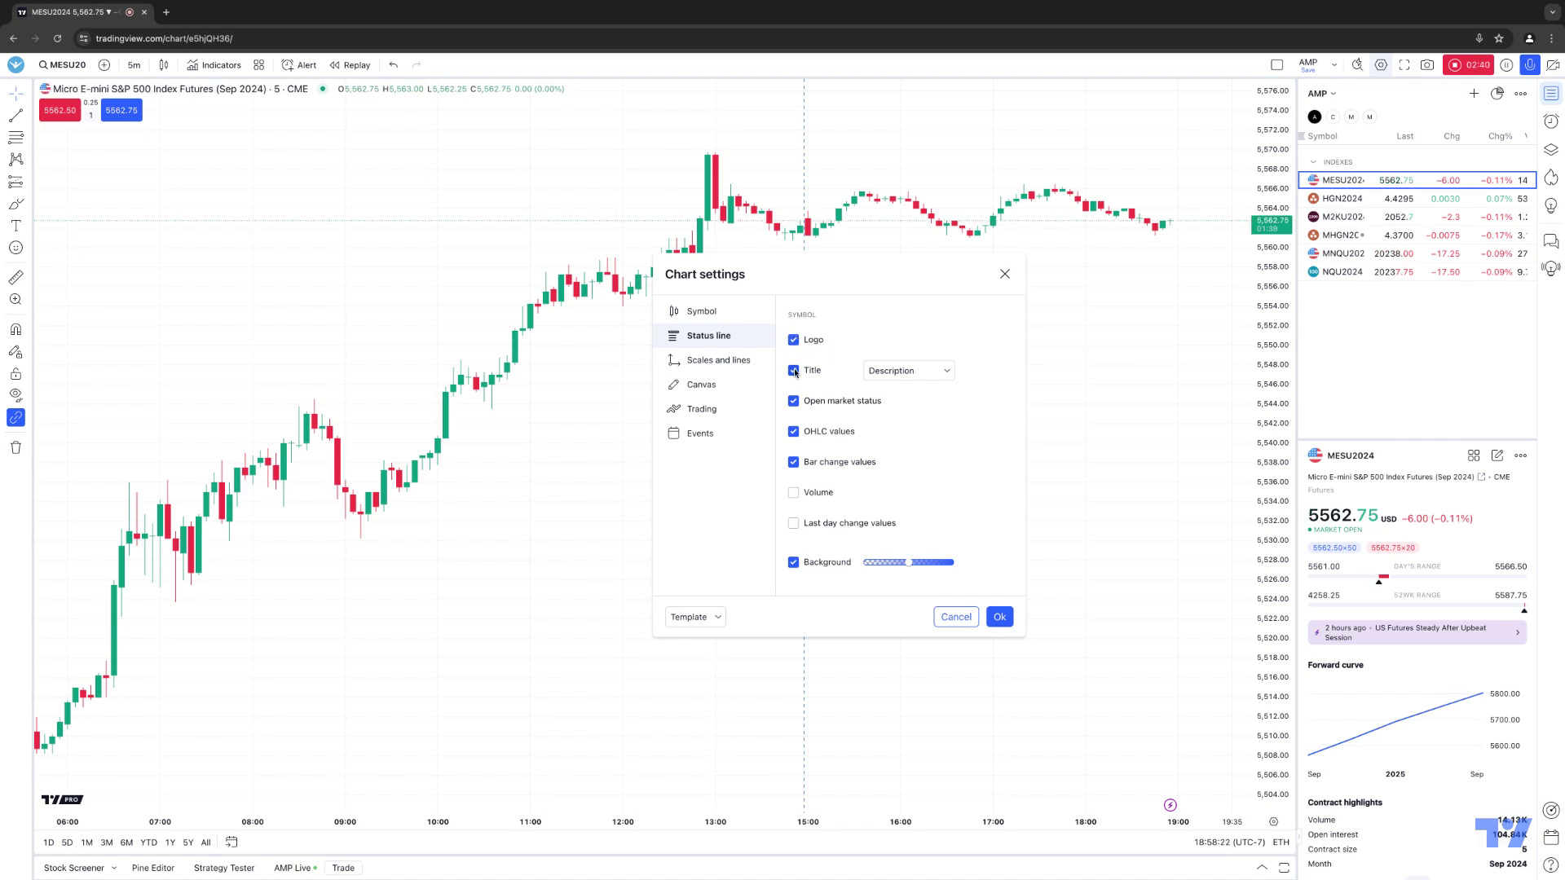
{"action": "left_click", "coordinate": [795, 371]}
{"action": "left_click", "coordinate": [795, 371]}
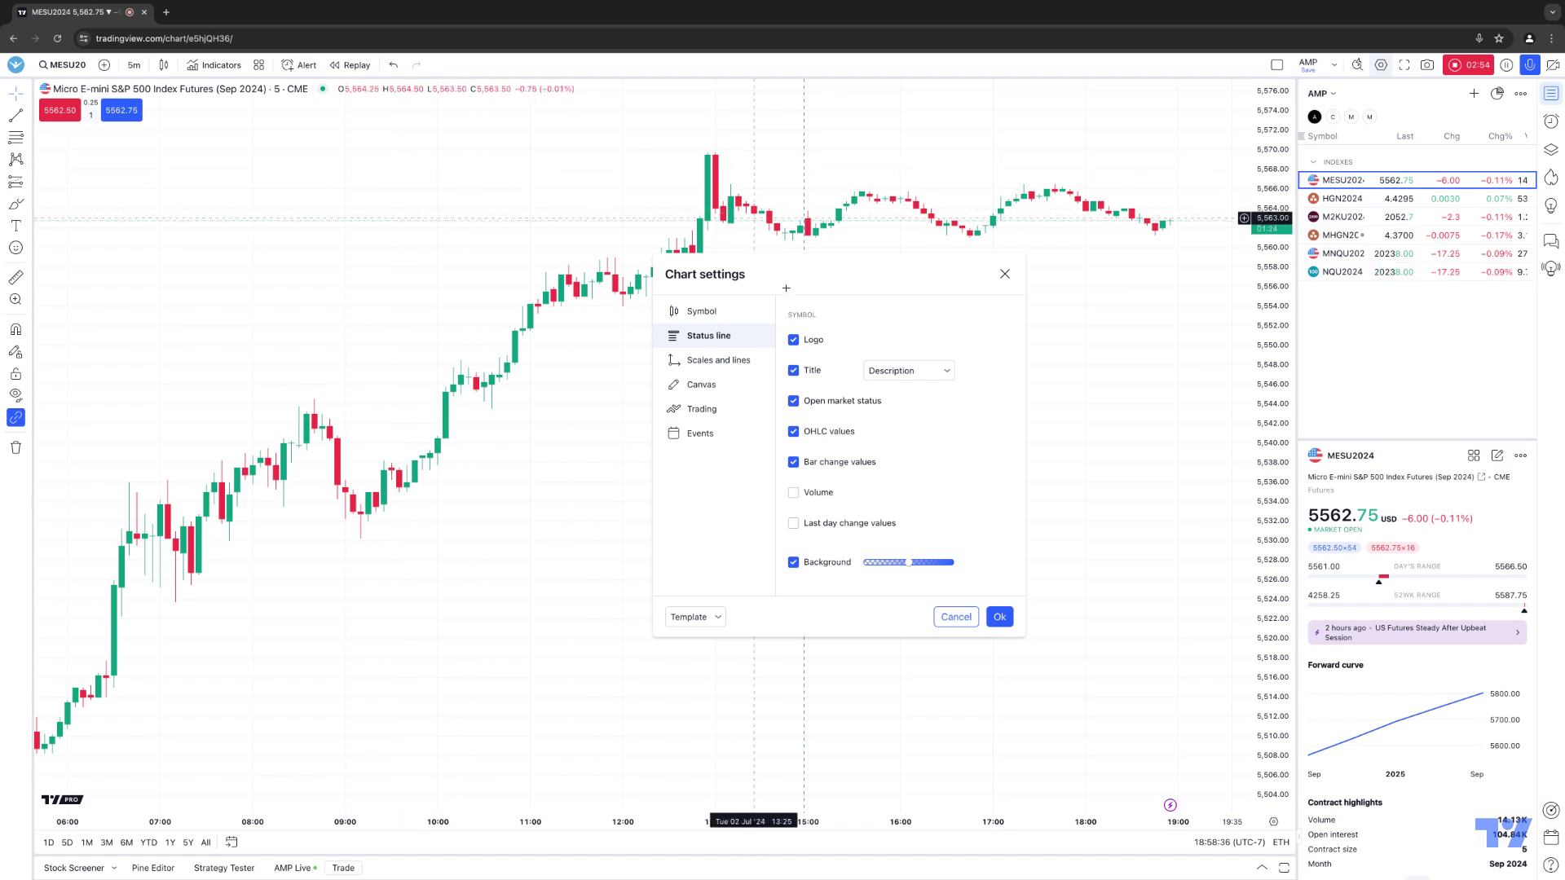
{"action": "left_click", "coordinate": [793, 492]}
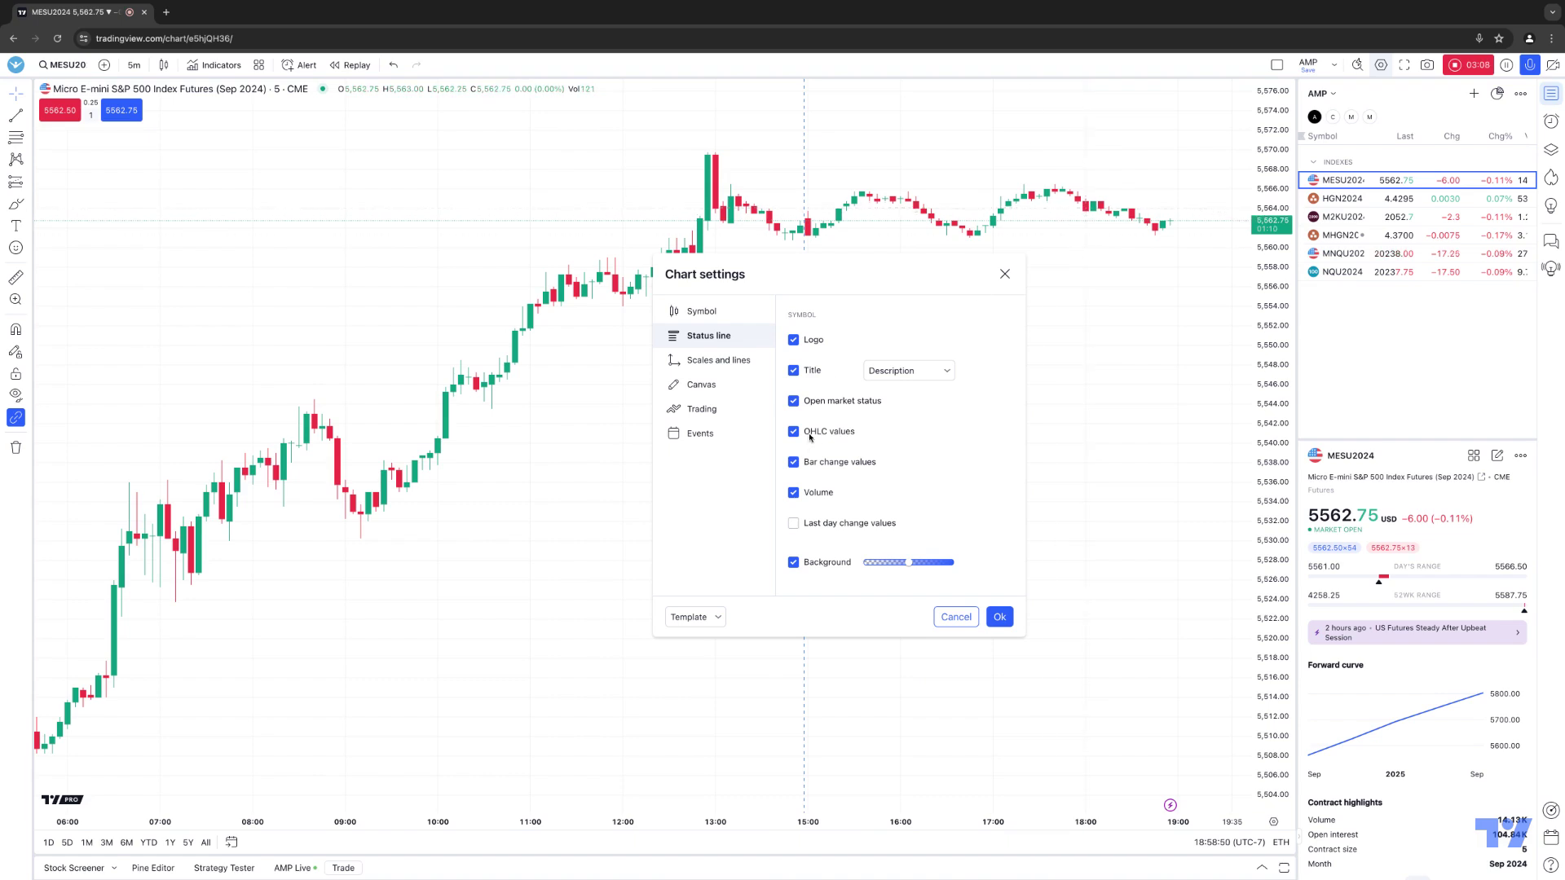
{"action": "left_click", "coordinate": [794, 523]}
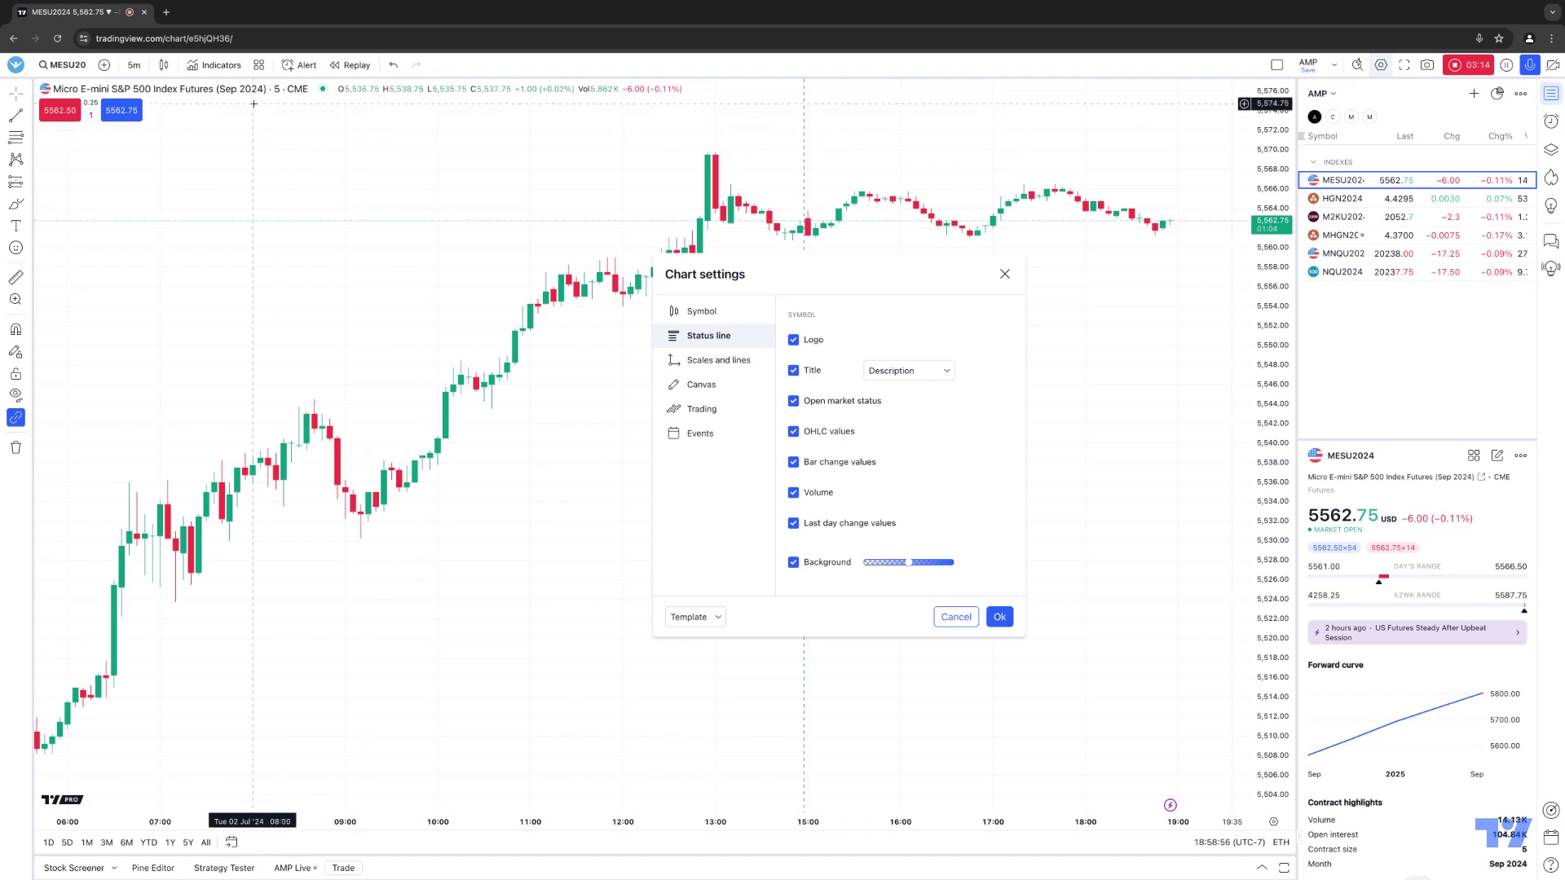
On Scales and lines, briefly show bid and ask values on the price scale, then hide them again.
{"action": "left_click", "coordinate": [714, 360]}
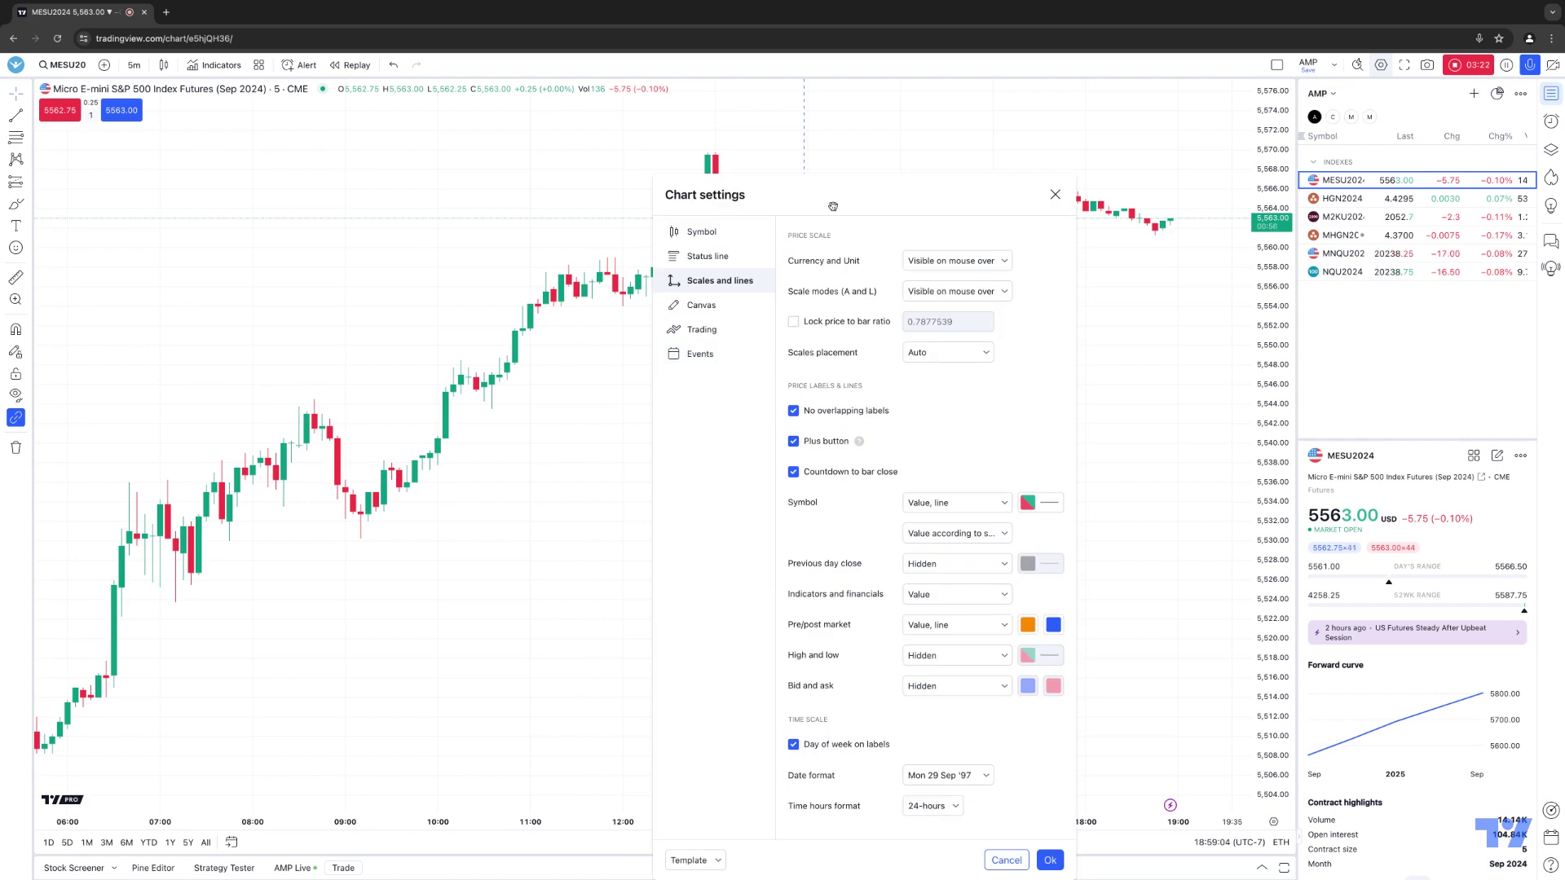
{"action": "left_click_drag", "start_coordinate": [849, 201], "coordinate": [702, 154]}
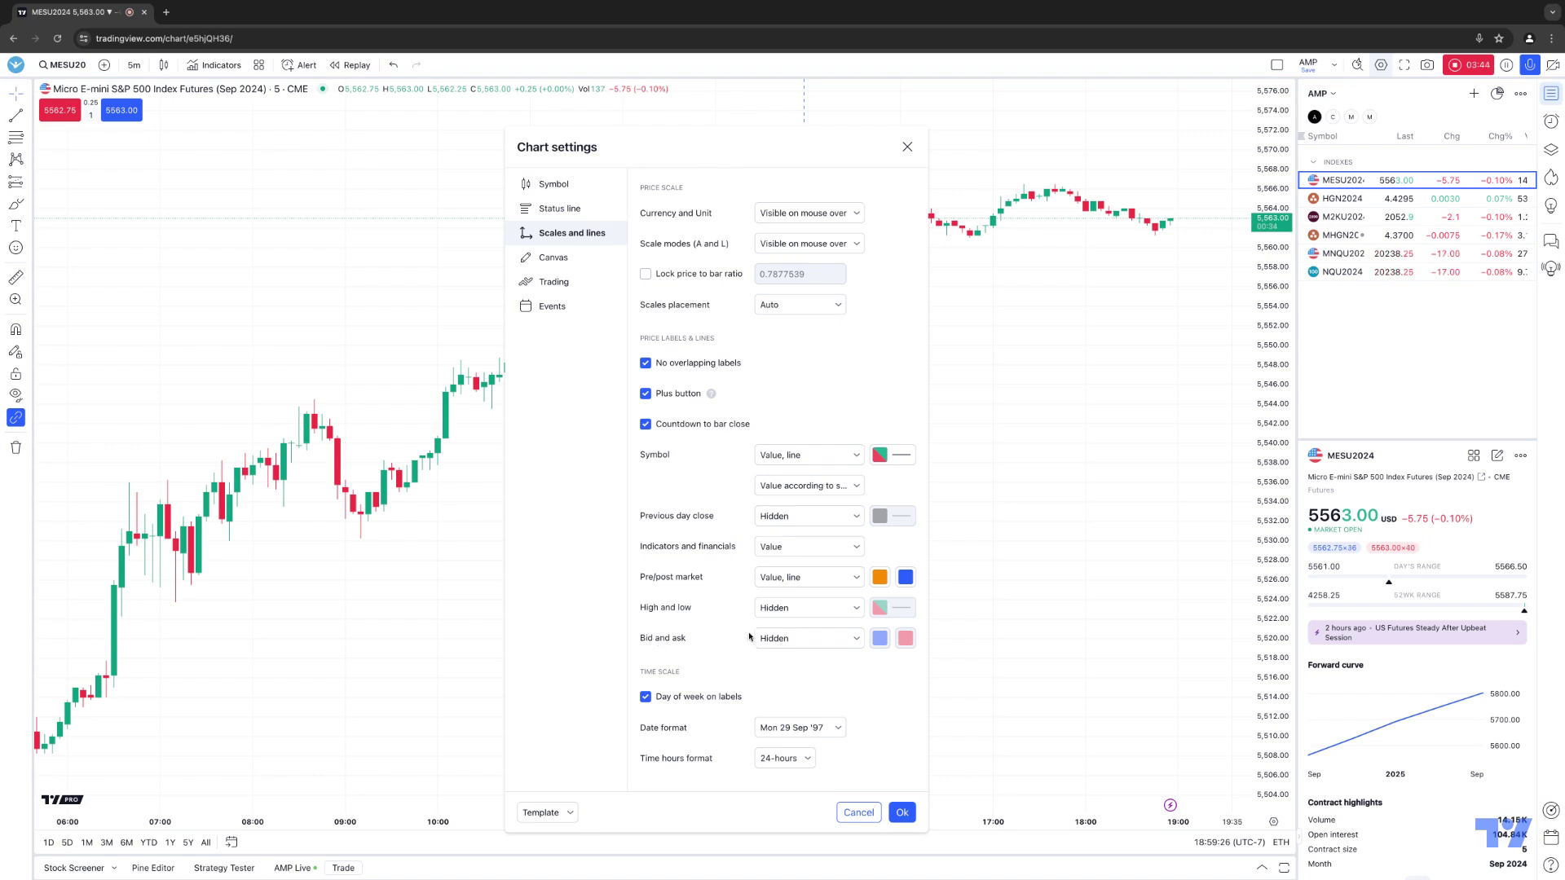
{"action": "left_click", "coordinate": [795, 642]}
{"action": "left_click", "coordinate": [790, 662]}
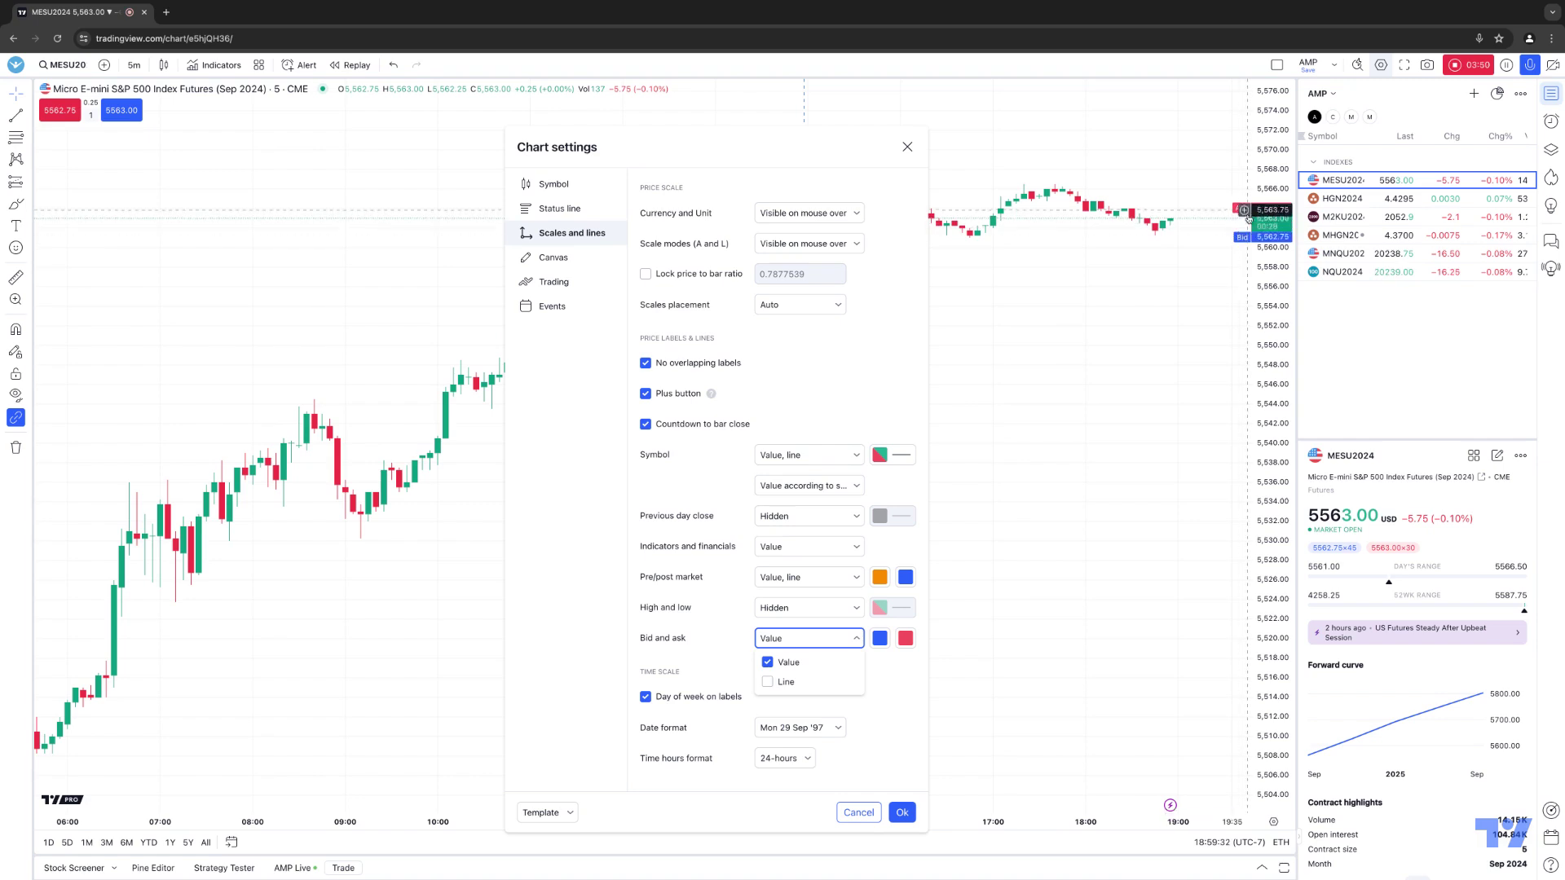
{"action": "left_click", "coordinate": [770, 662]}
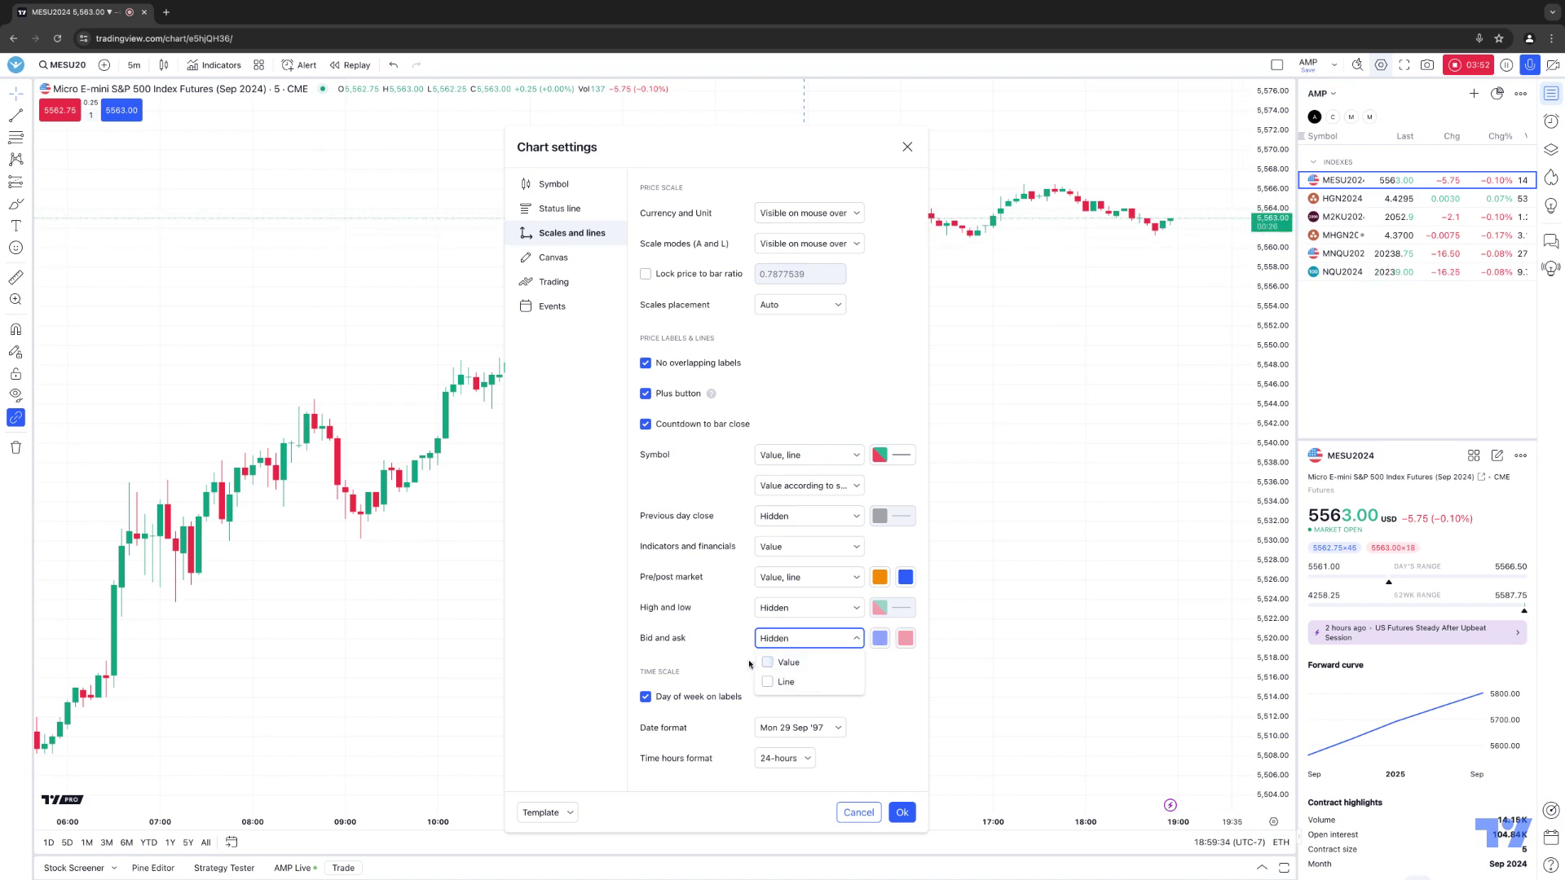
{"action": "left_click", "coordinate": [810, 391]}
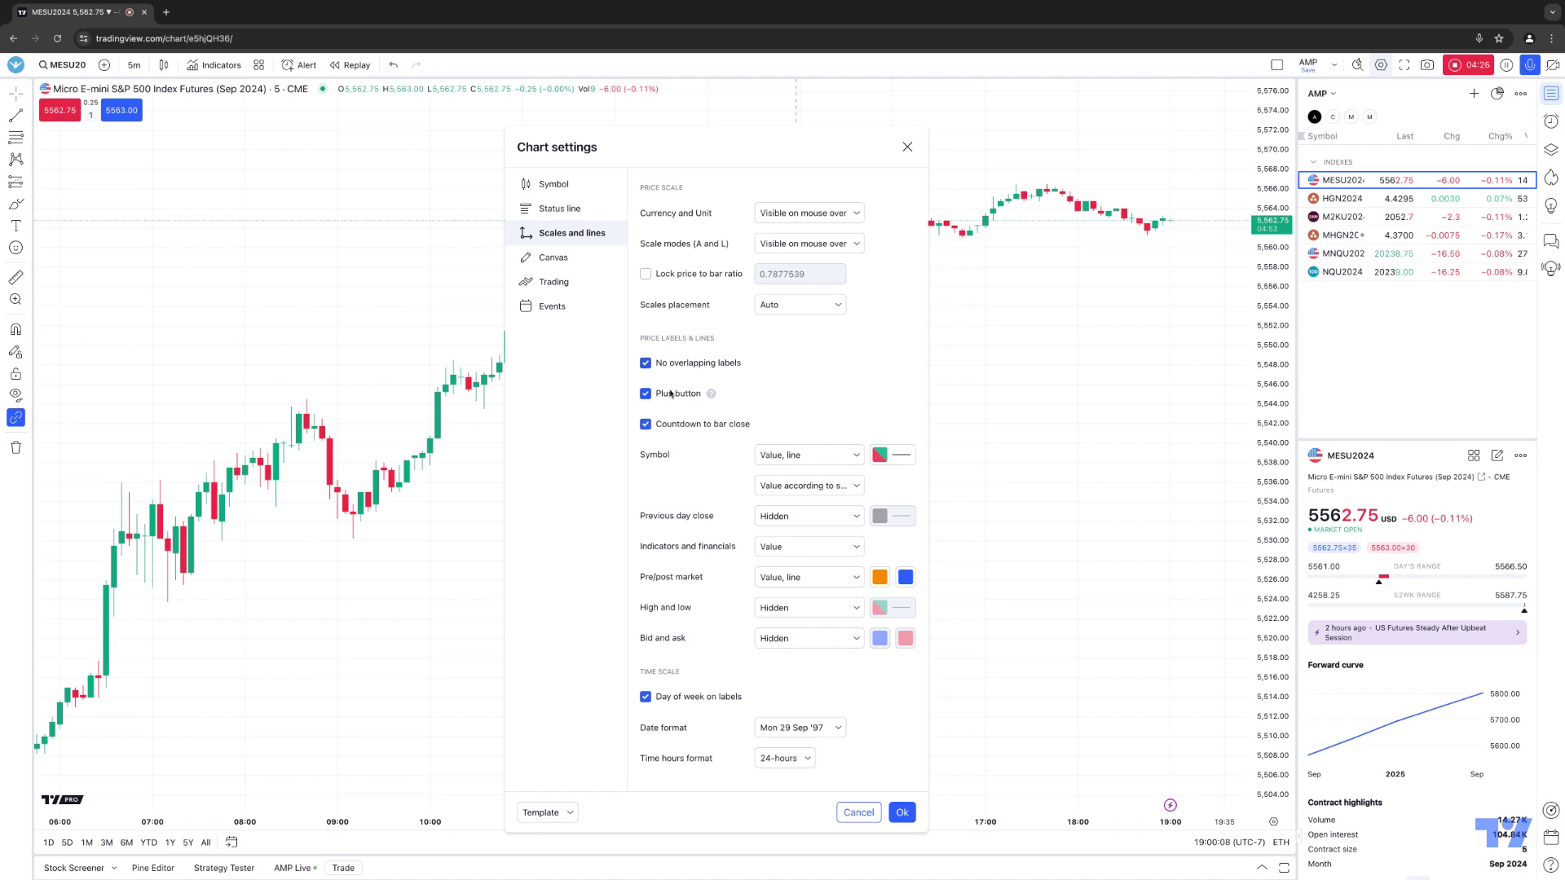
{"action": "left_click", "coordinate": [907, 147]}
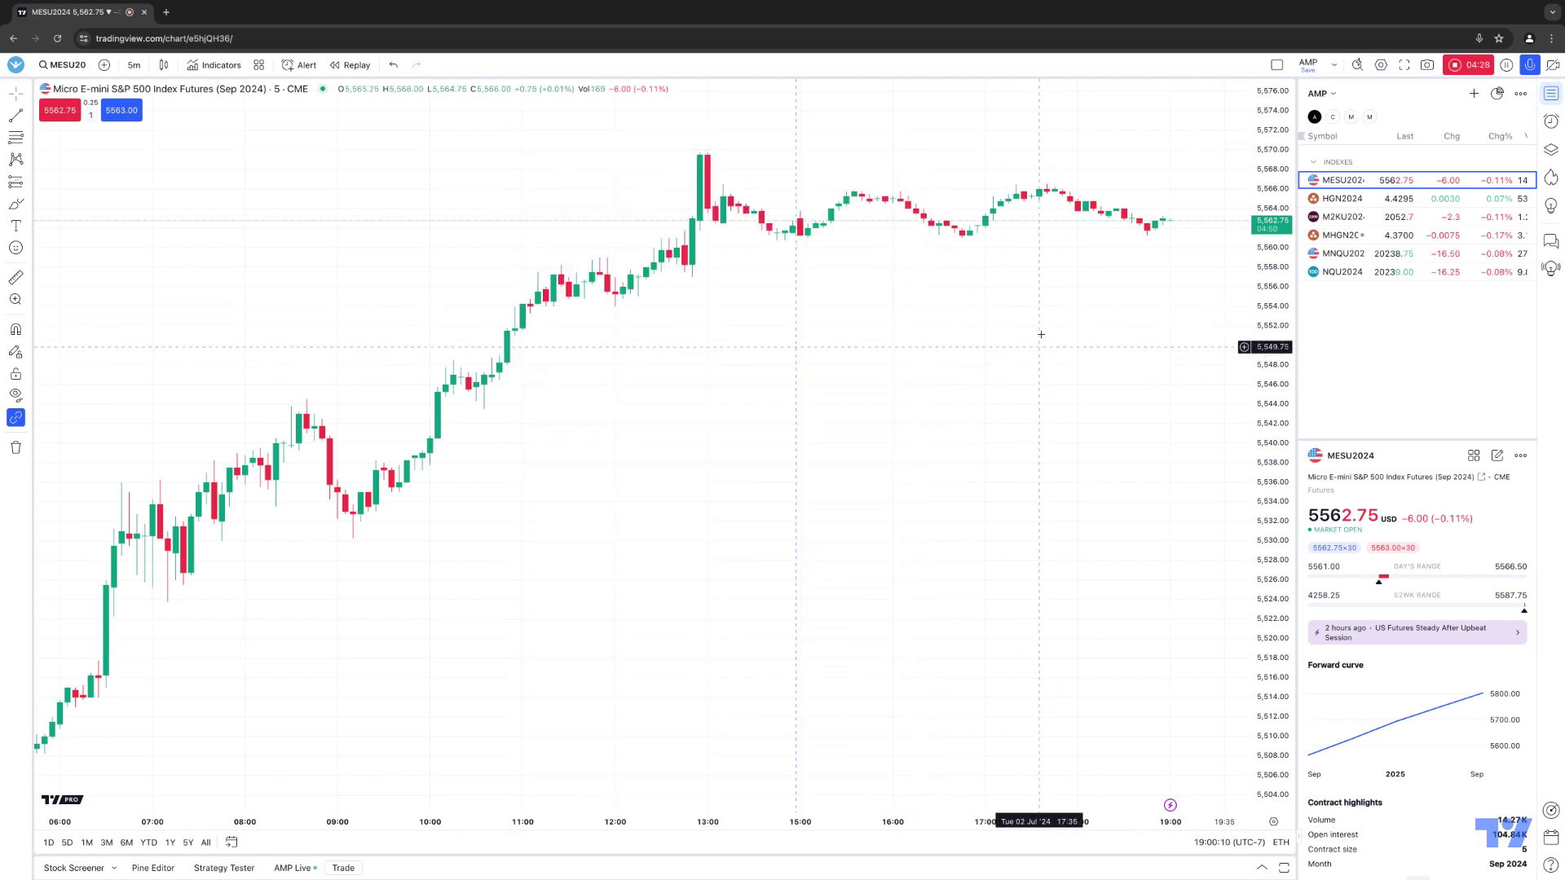
{"action": "left_click", "coordinate": [1243, 377]}
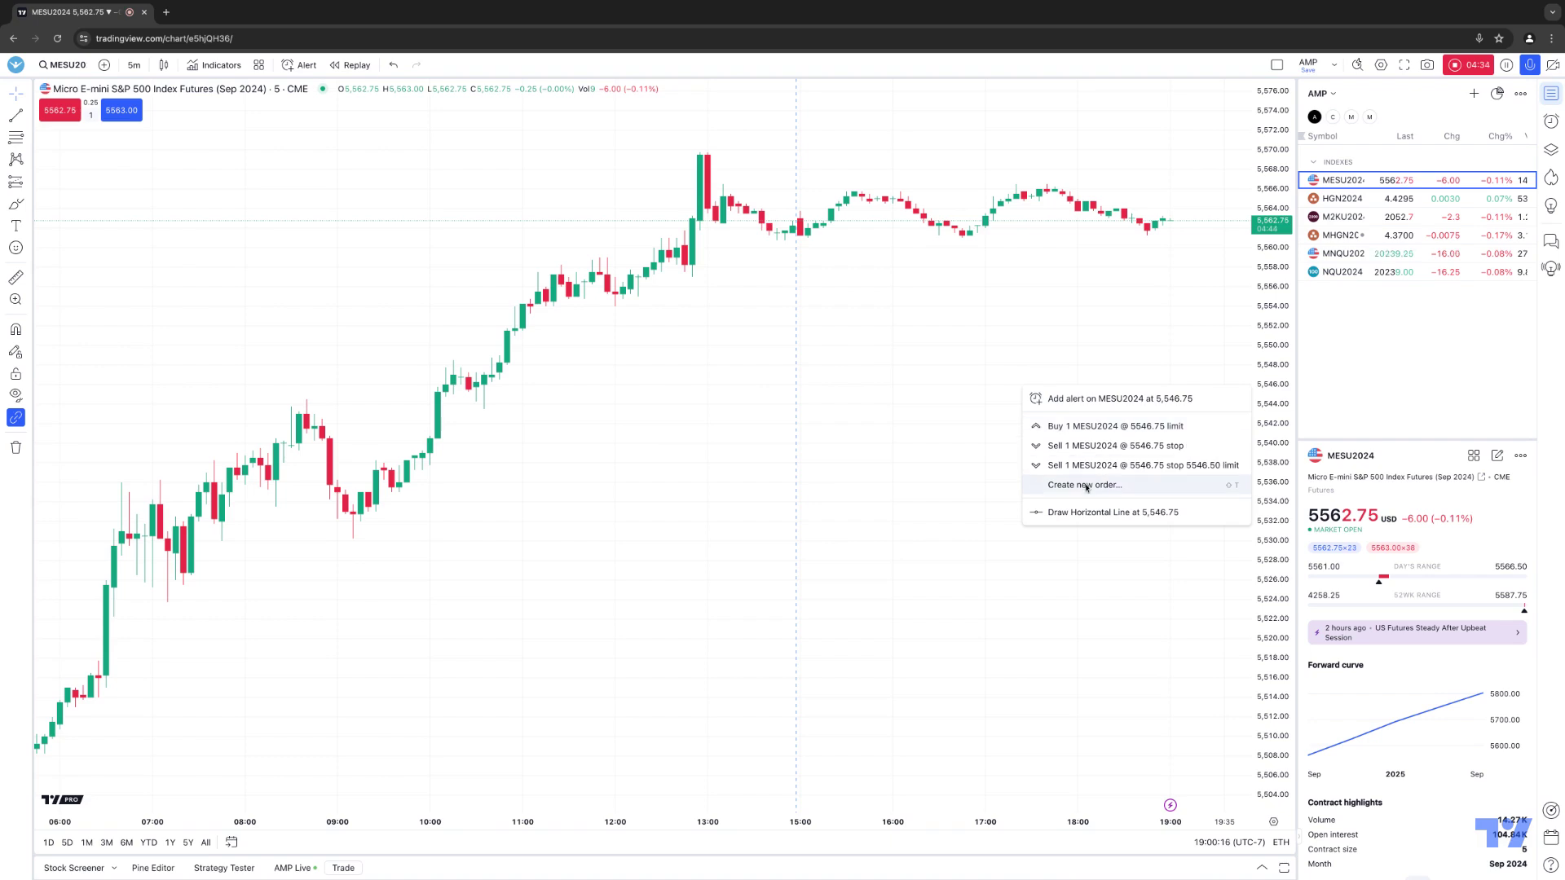
{"action": "right_click", "coordinate": [882, 323]}
{"action": "left_click", "coordinate": [934, 625]}
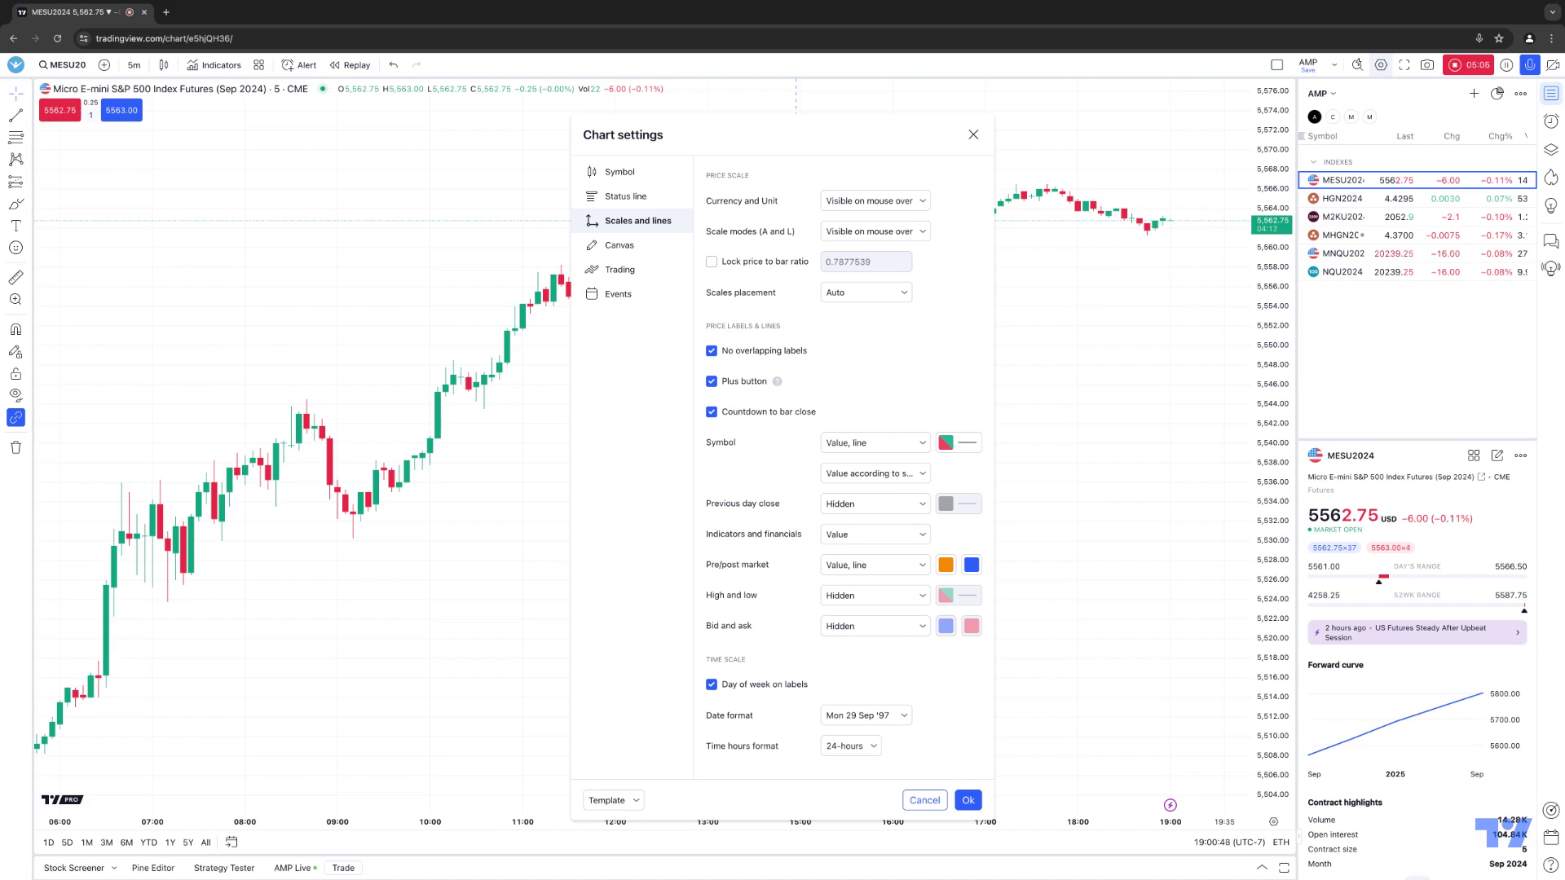
{"action": "left_click", "coordinate": [640, 246]}
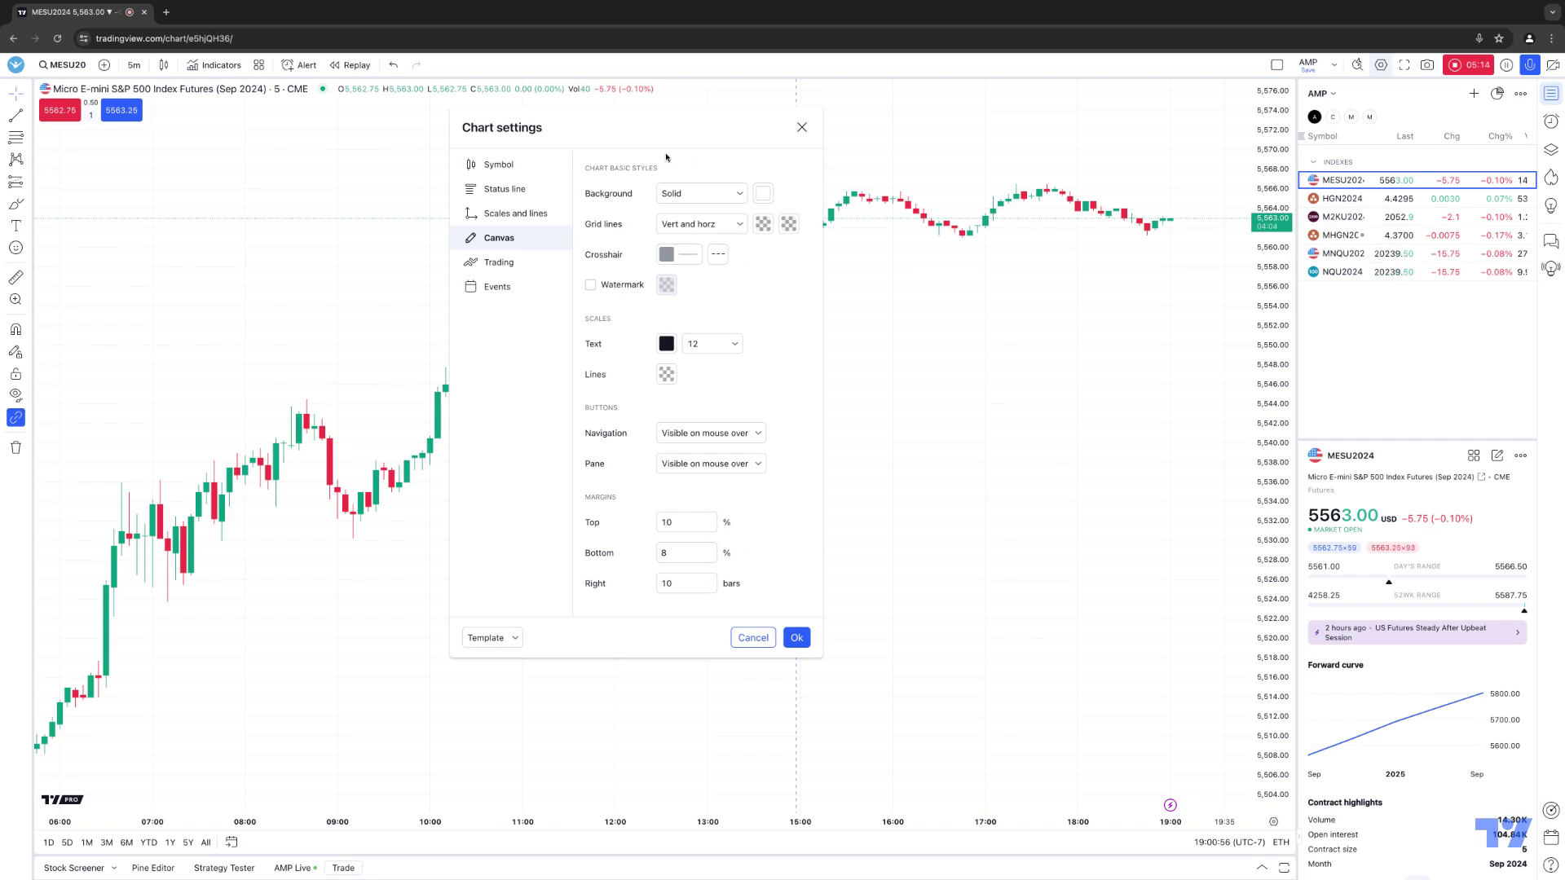
{"action": "left_click", "coordinate": [721, 194]}
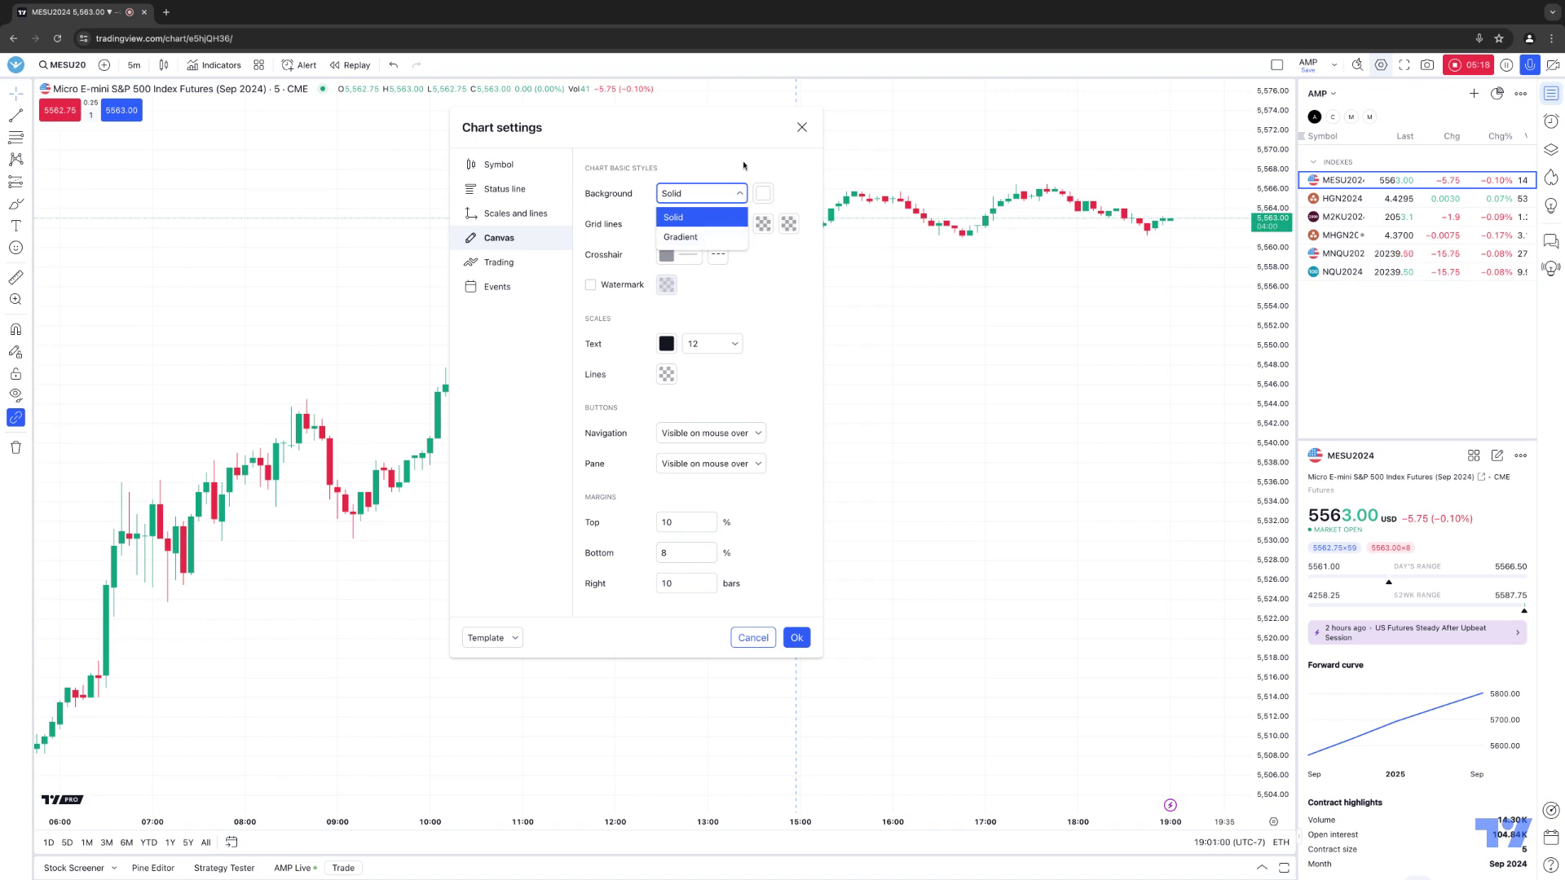
{"action": "left_click", "coordinate": [685, 217]}
{"action": "left_click", "coordinate": [767, 196]}
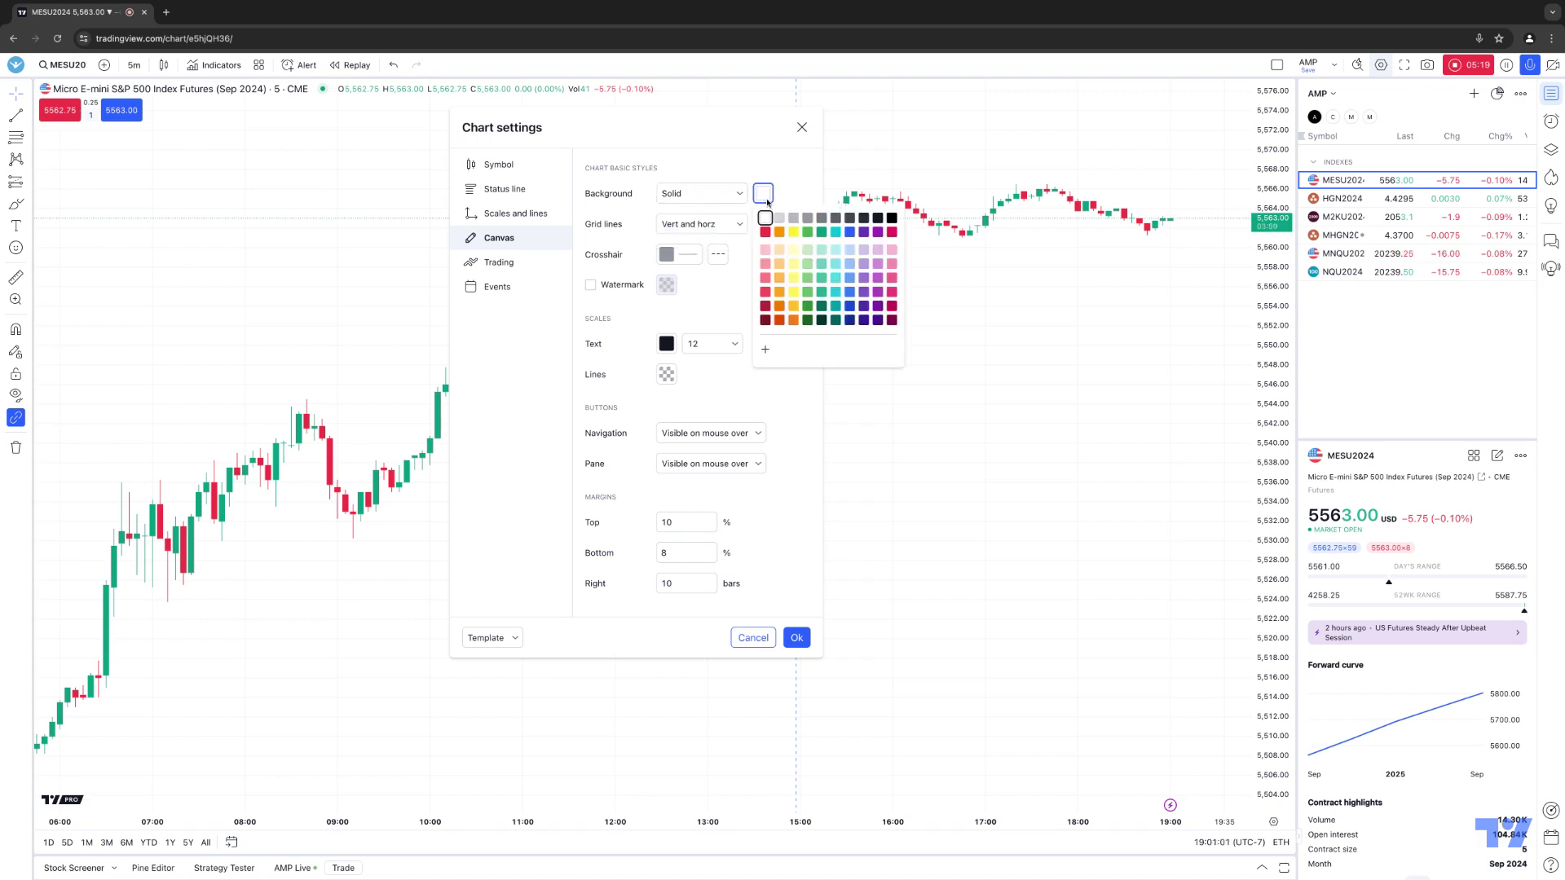
{"action": "left_click", "coordinate": [793, 232]}
{"action": "left_click", "coordinate": [822, 250]}
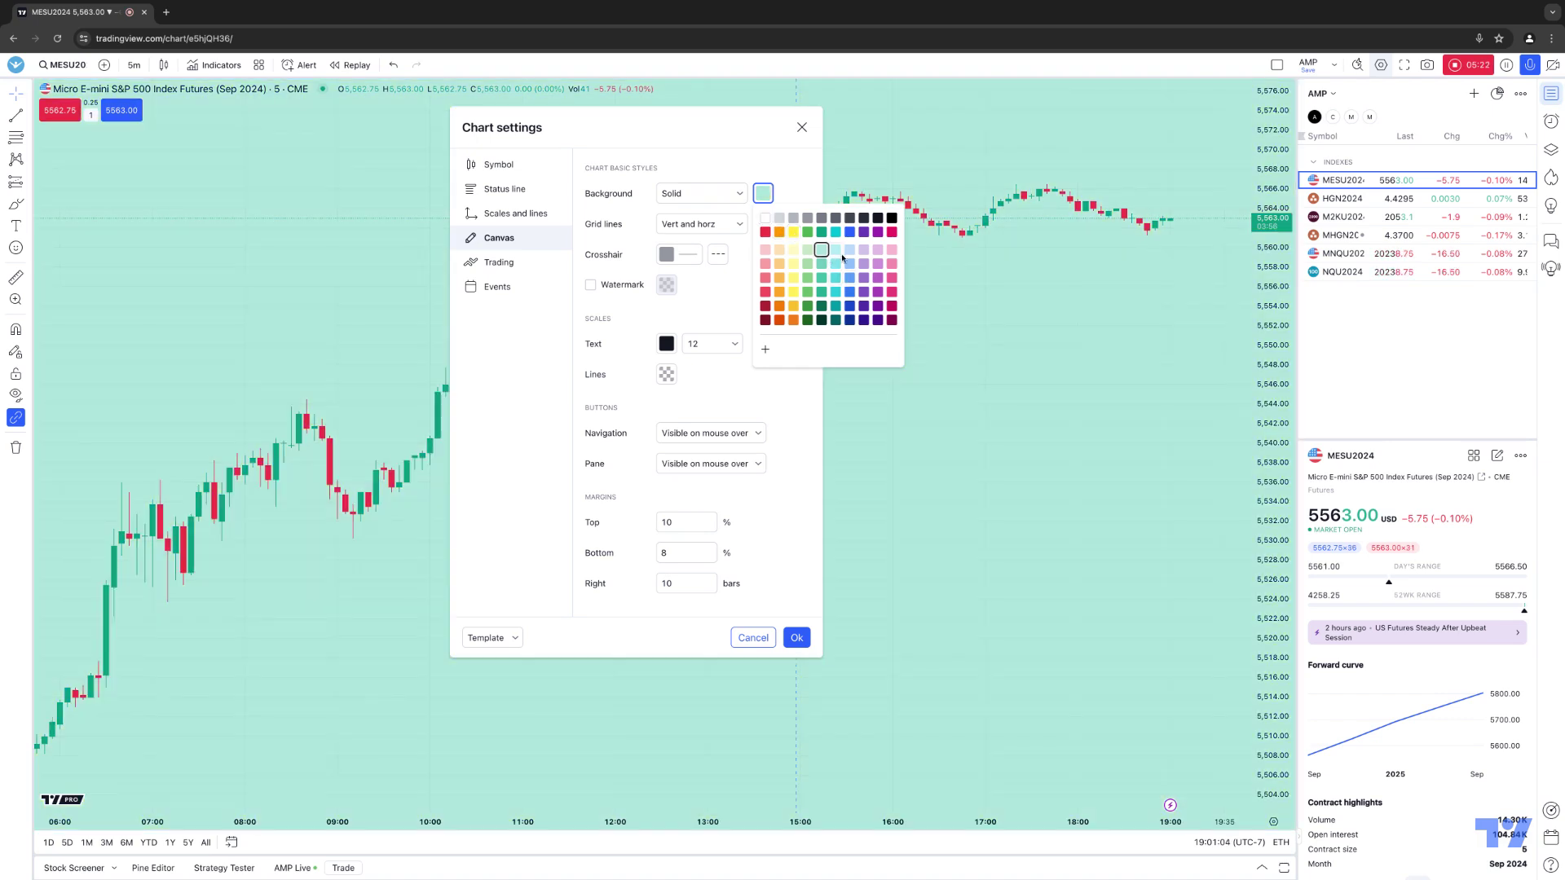
{"action": "left_click", "coordinate": [848, 250]}
{"action": "left_click", "coordinate": [765, 218]}
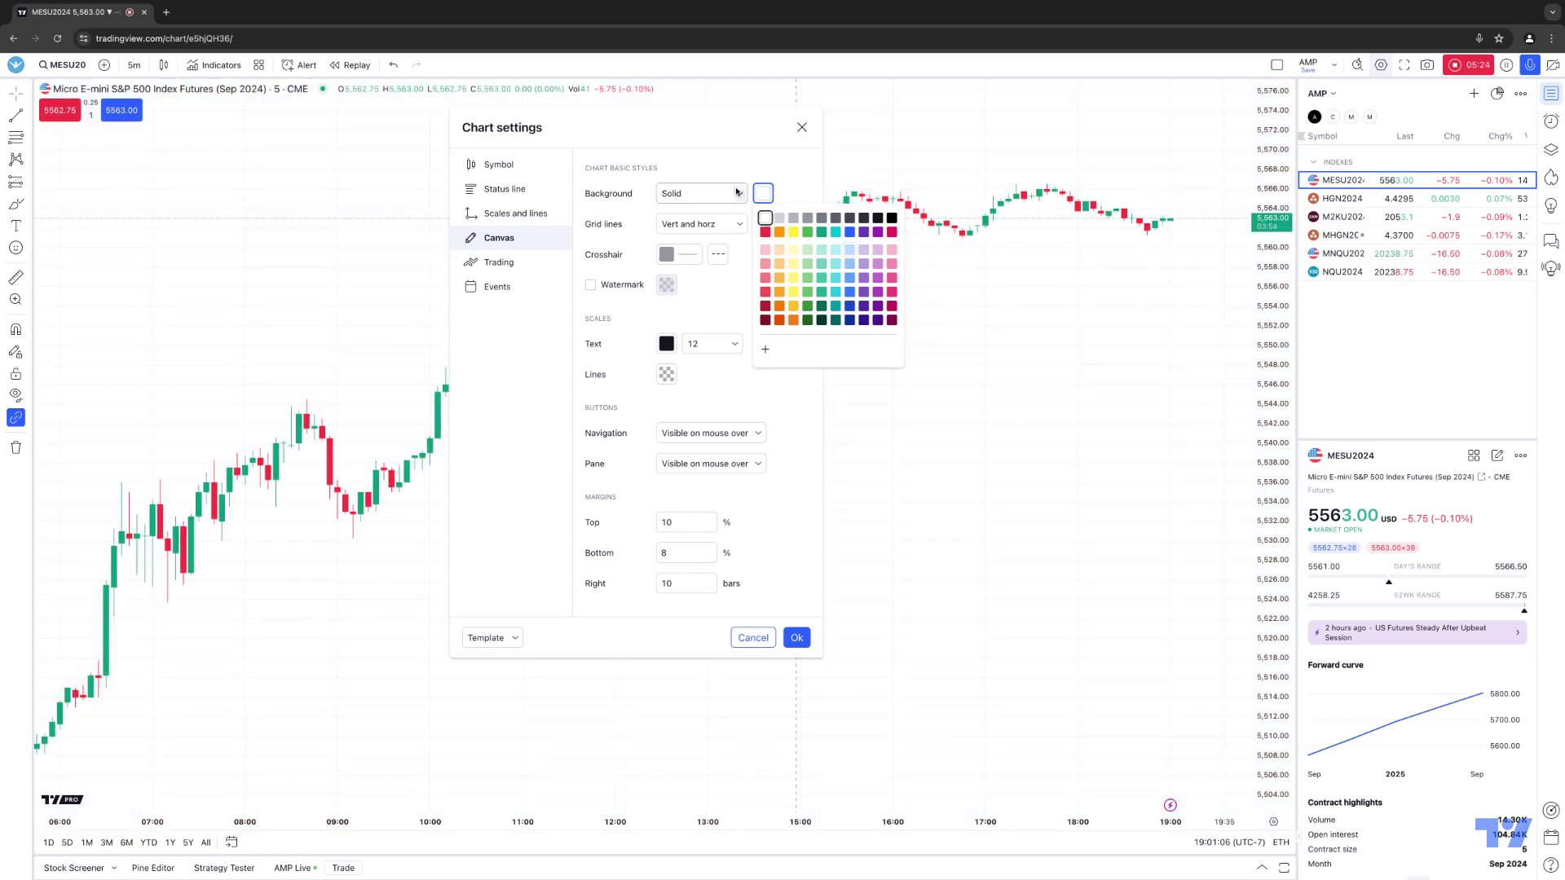
{"action": "left_click", "coordinate": [697, 140]}
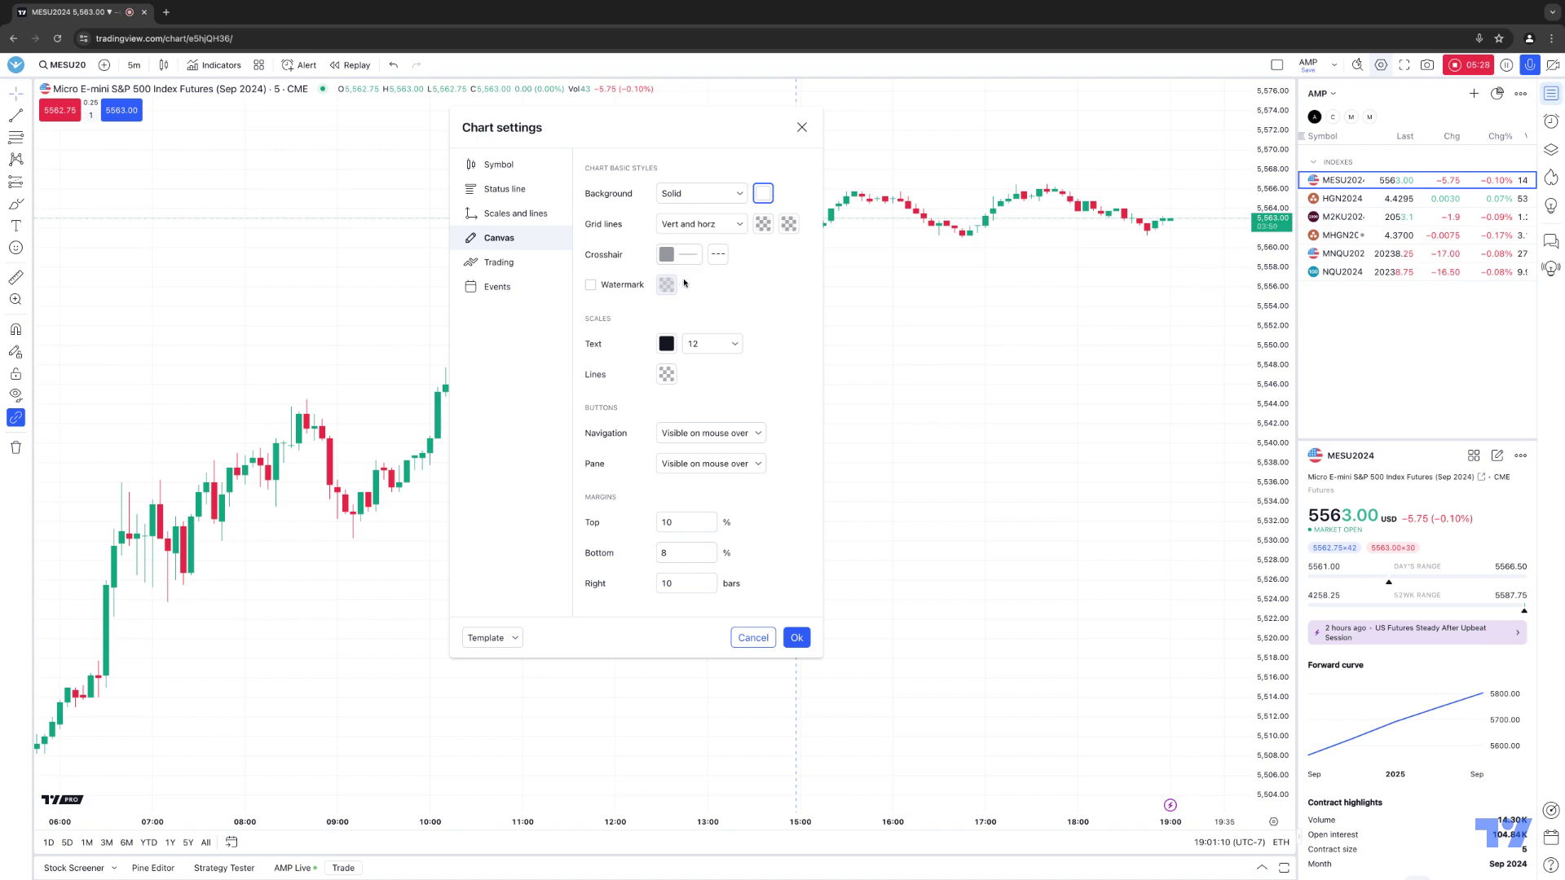
{"action": "left_click_drag", "start_coordinate": [522, 128], "coordinate": [802, 156]}
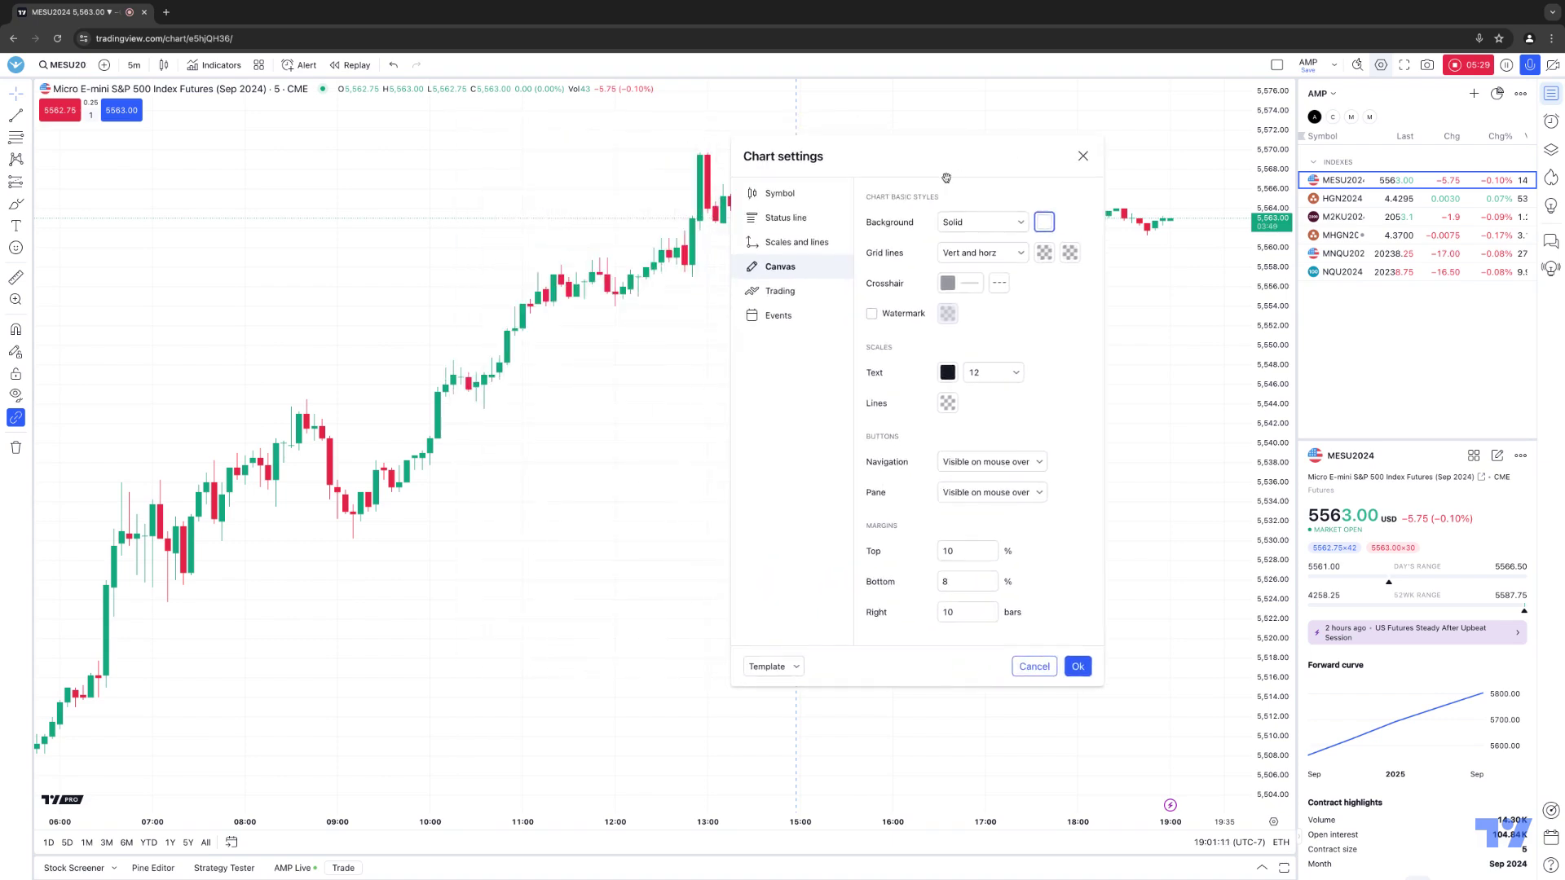
{"action": "left_click", "coordinate": [871, 315]}
{"action": "left_click_drag", "start_coordinate": [927, 161], "coordinate": [930, 164]}
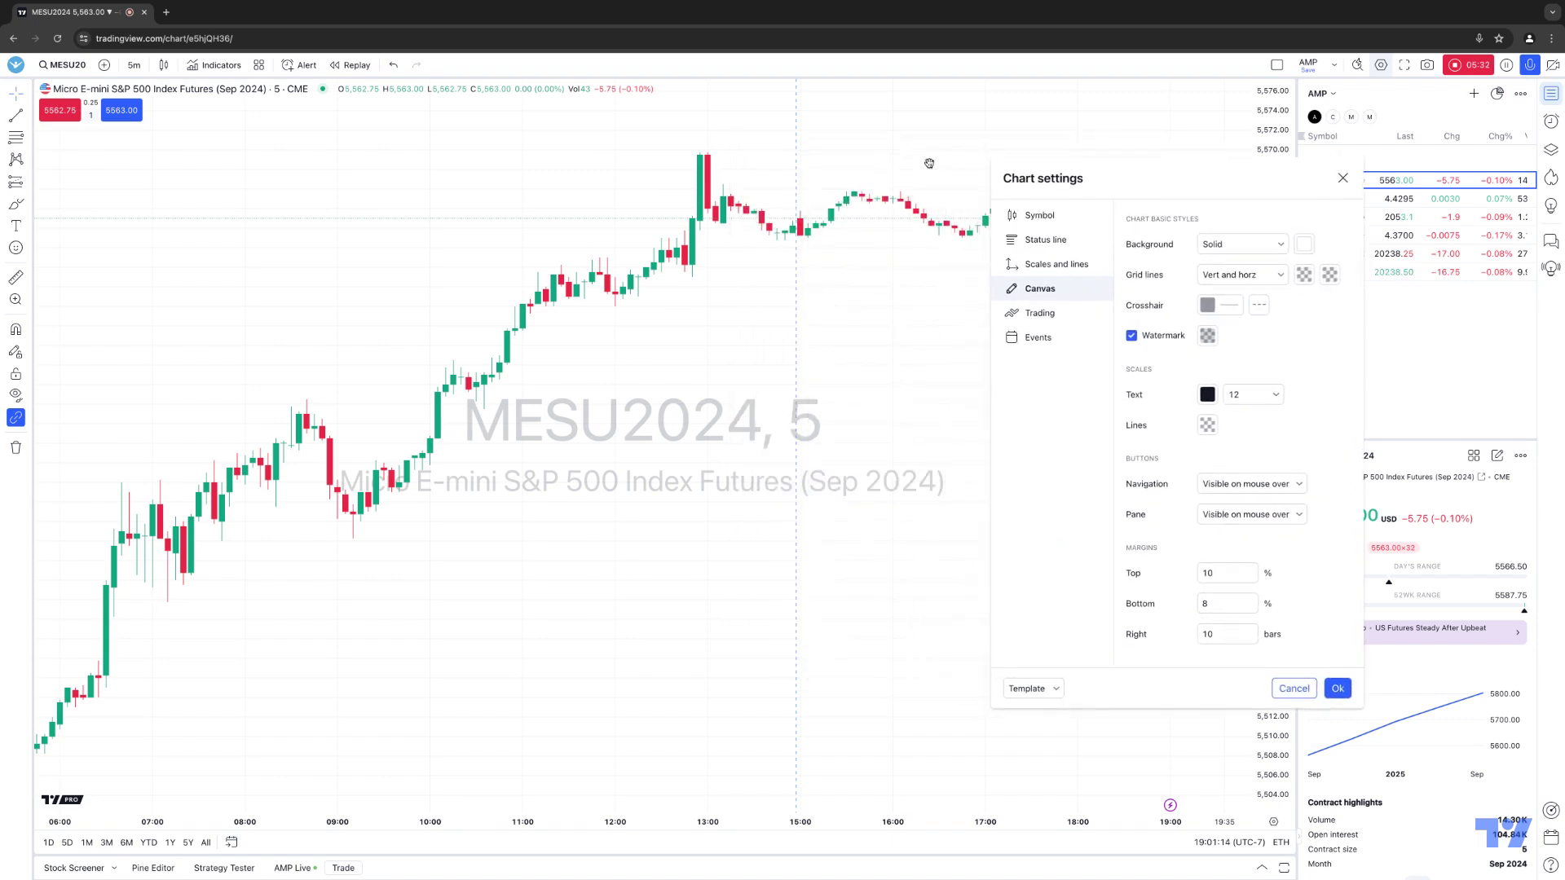
{"action": "left_click", "coordinate": [1140, 344]}
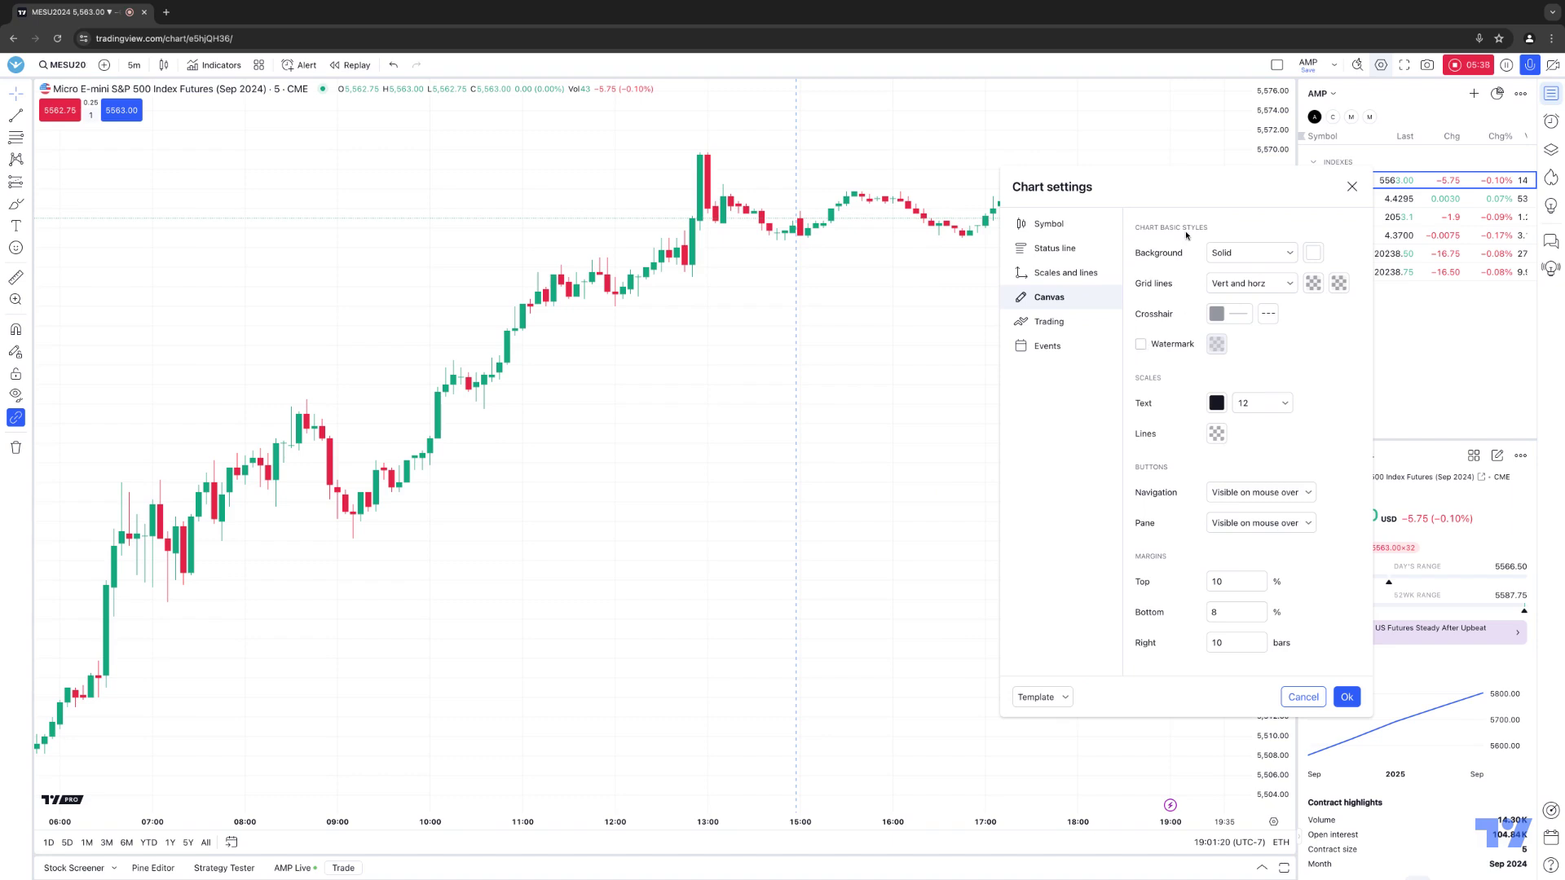
{"action": "left_click_drag", "start_coordinate": [1198, 201], "coordinate": [746, 182]}
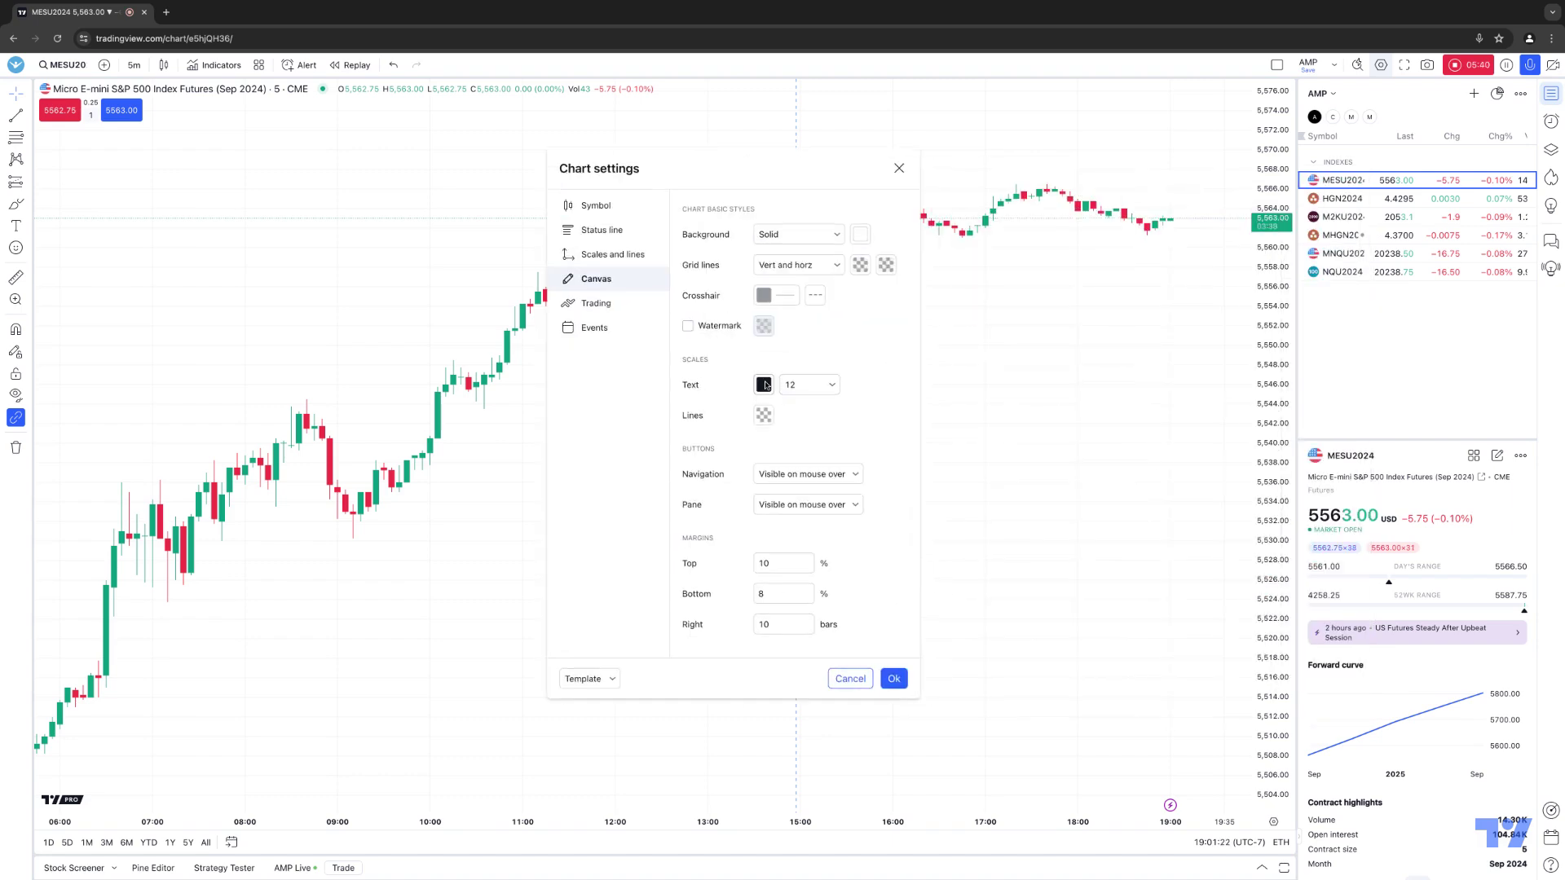
Try scale text size 20, then set it back to 12.
{"action": "left_click", "coordinate": [816, 386]}
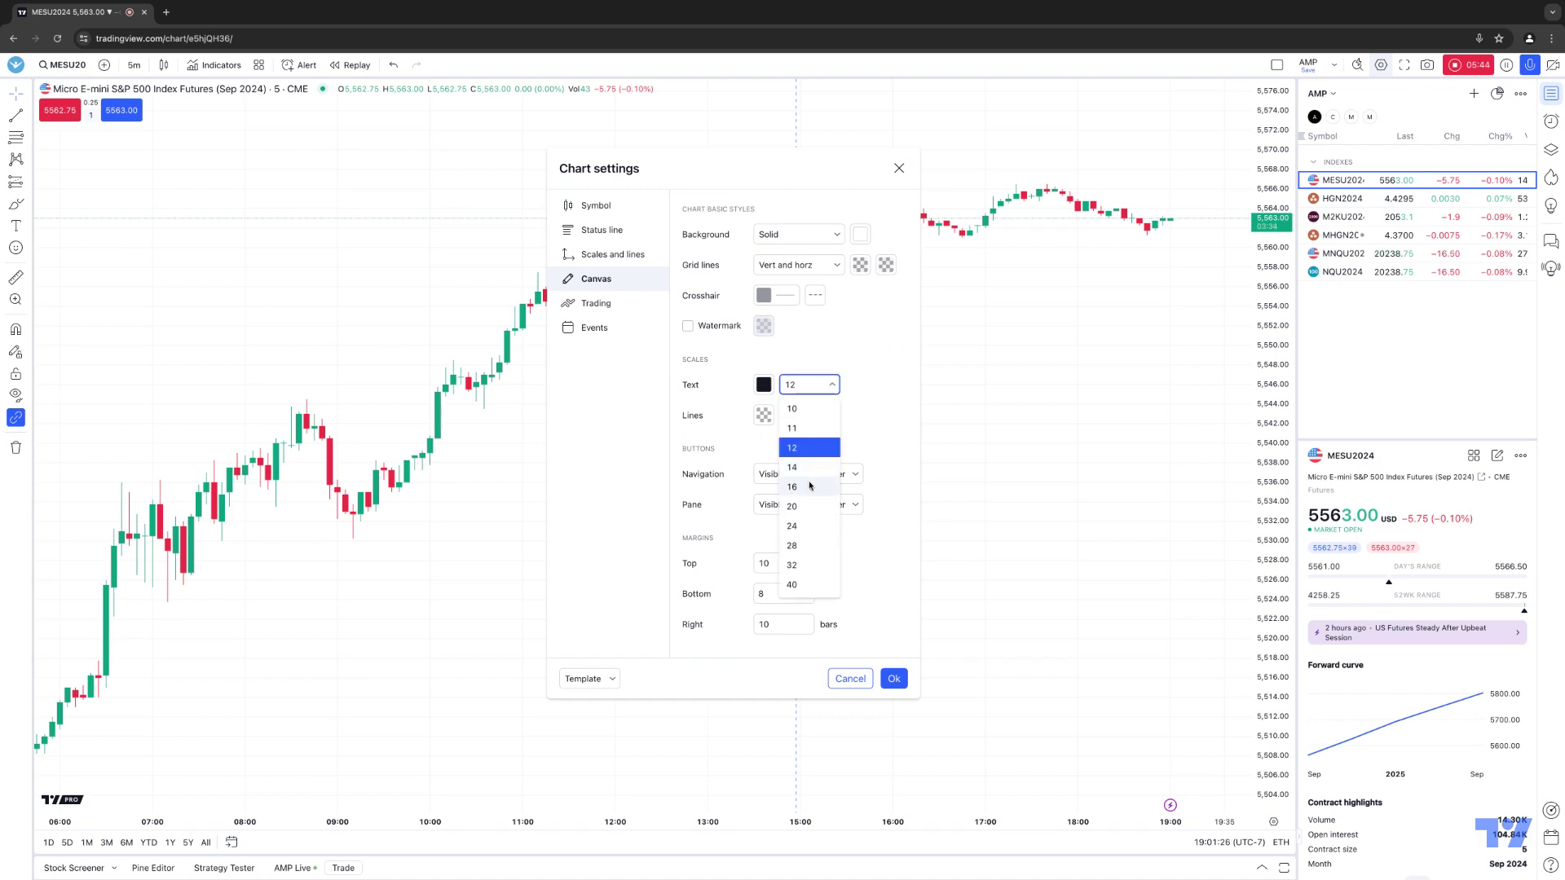
{"action": "left_click", "coordinate": [798, 387]}
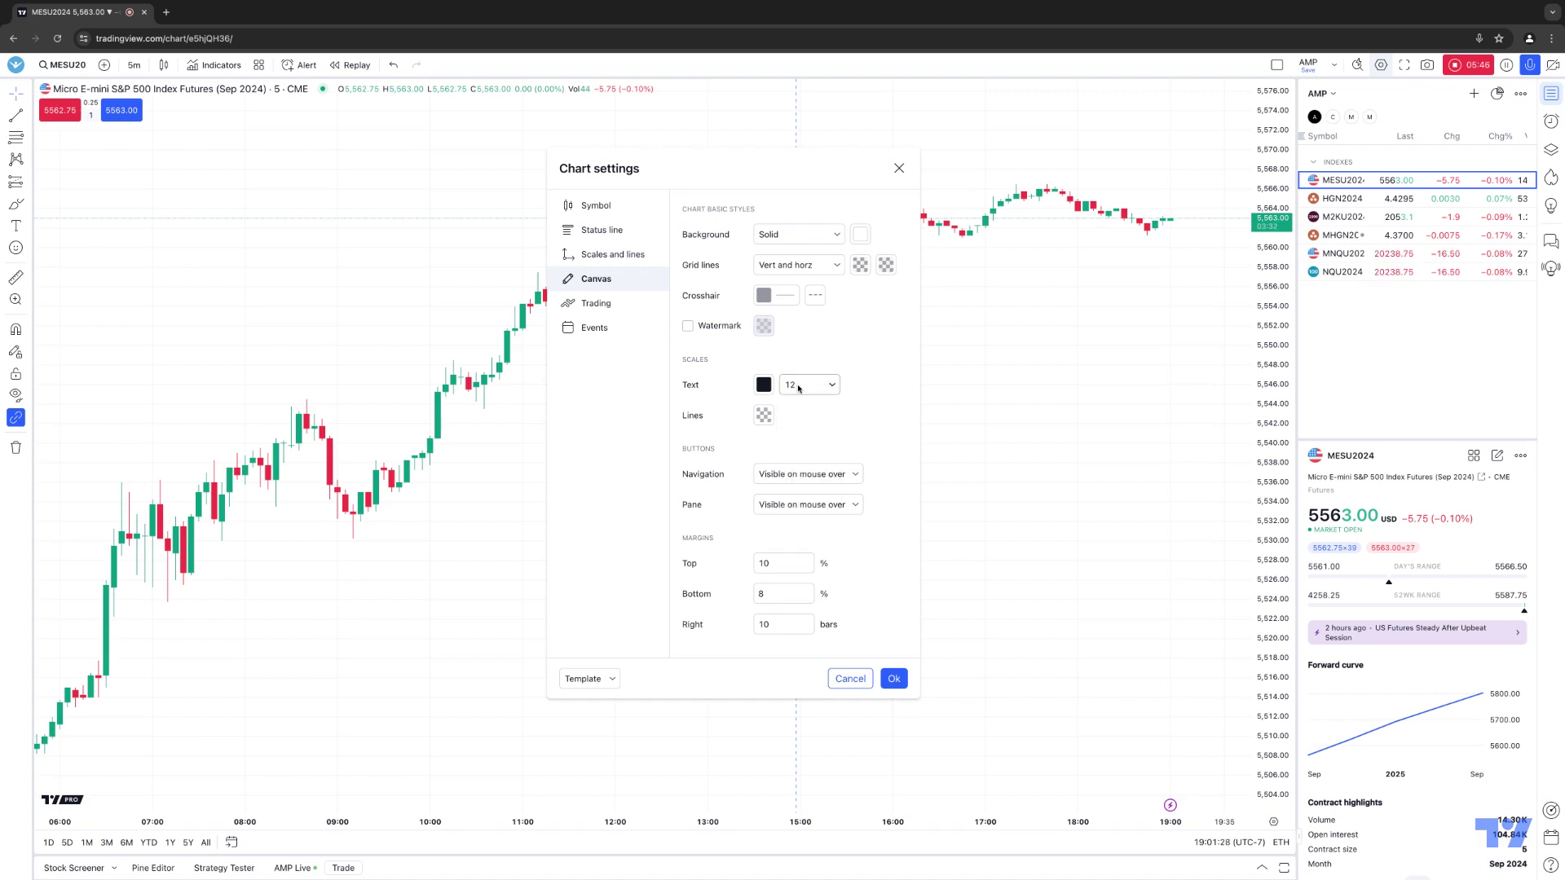
{"action": "left_click", "coordinate": [807, 385]}
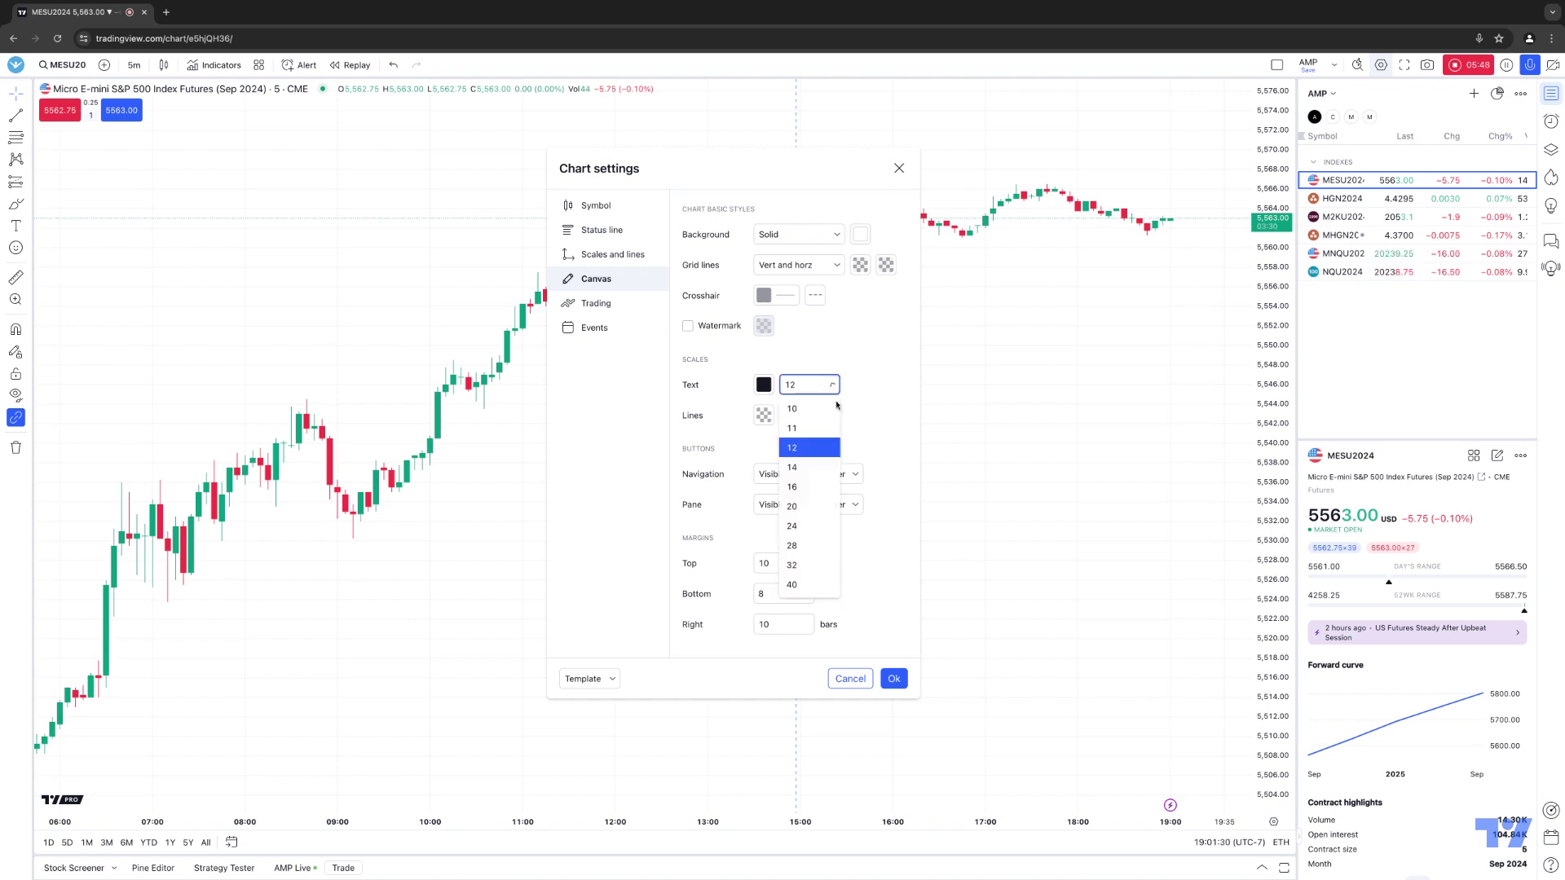
{"action": "left_click", "coordinate": [797, 513]}
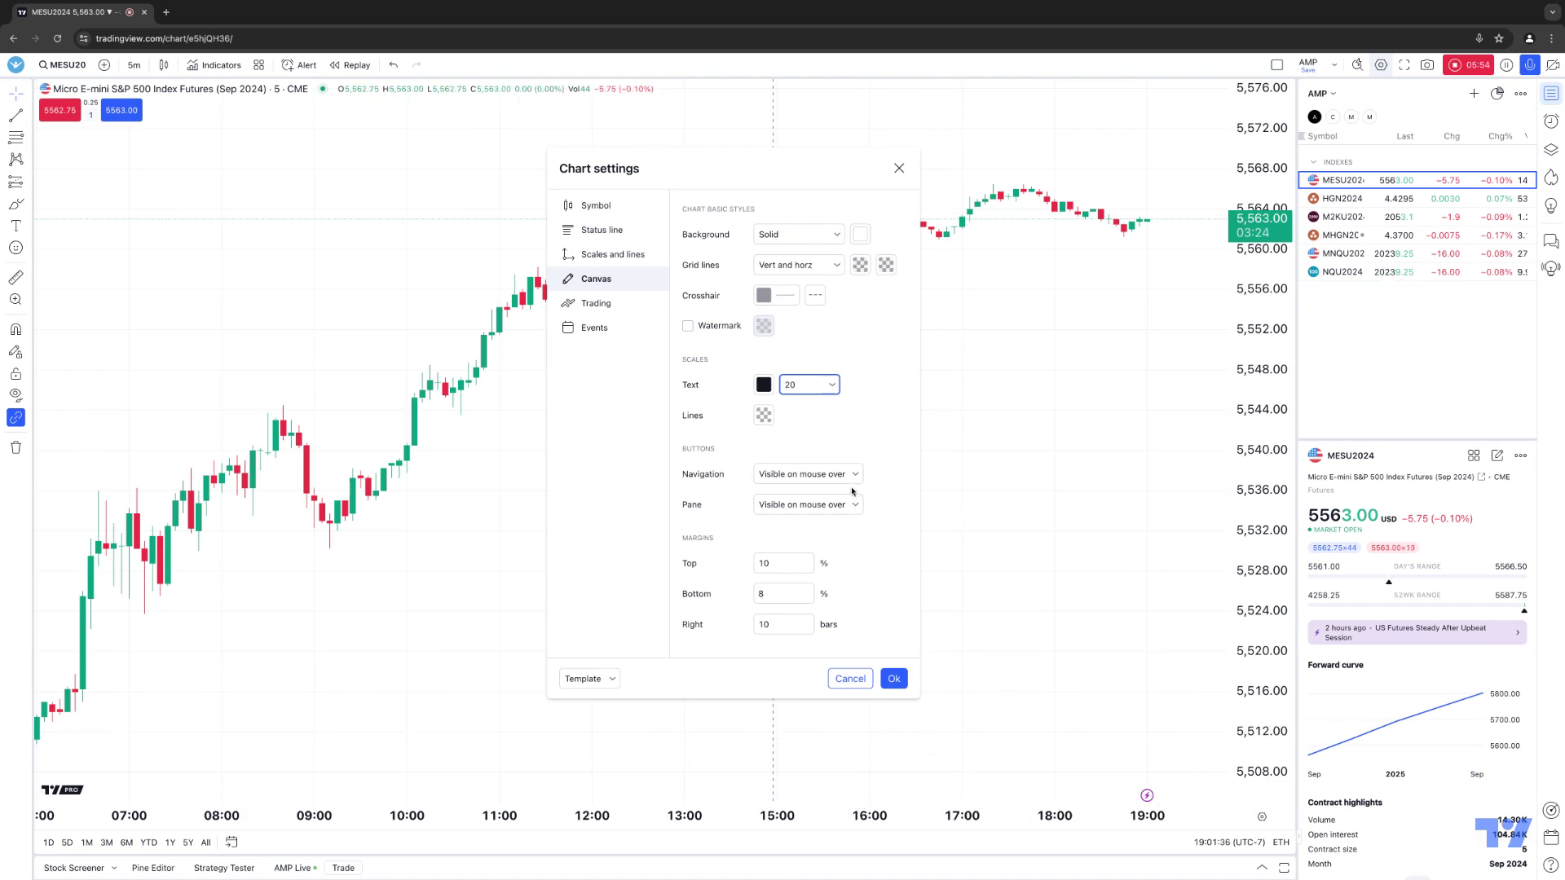
{"action": "left_click", "coordinate": [833, 390]}
{"action": "left_click", "coordinate": [801, 447]}
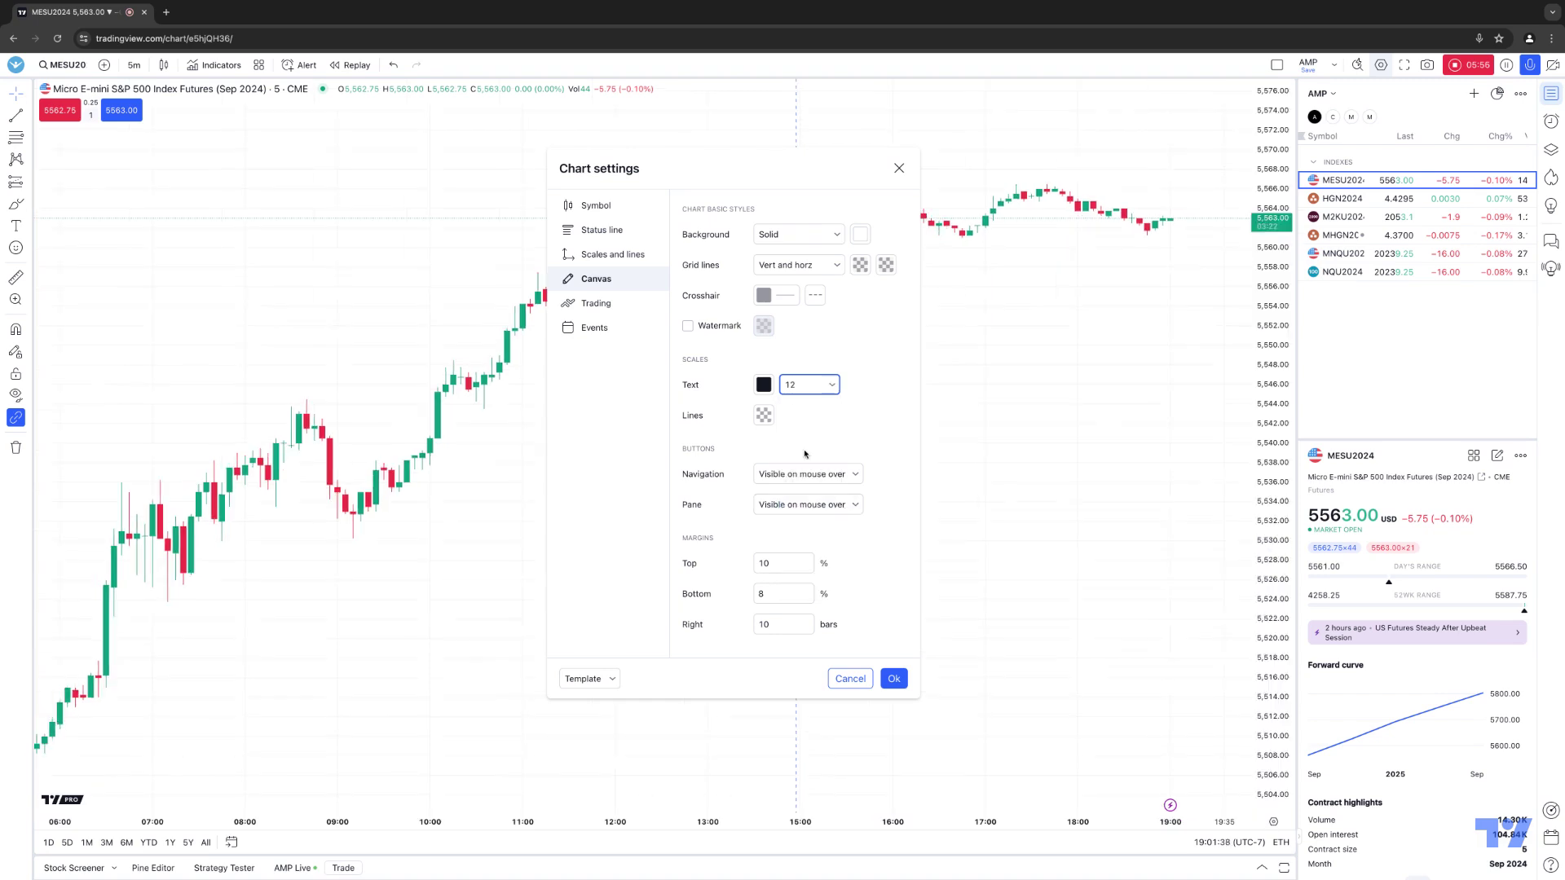
Try green for the scale text colour, then set it to black.
{"action": "left_click", "coordinate": [766, 389]}
{"action": "left_click", "coordinate": [808, 423]}
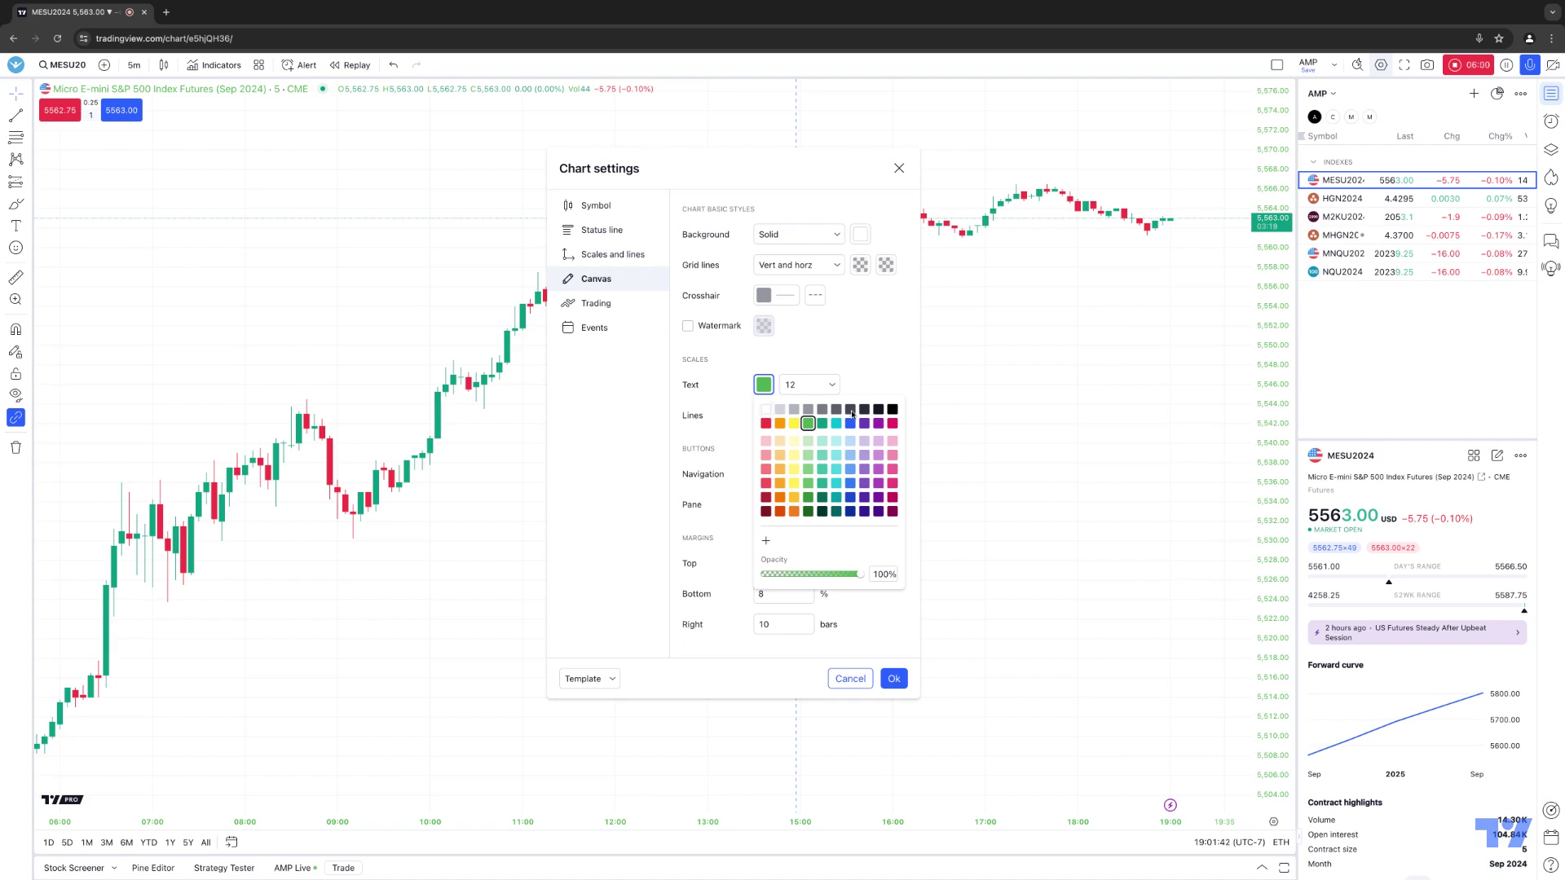
{"action": "left_click", "coordinate": [893, 410]}
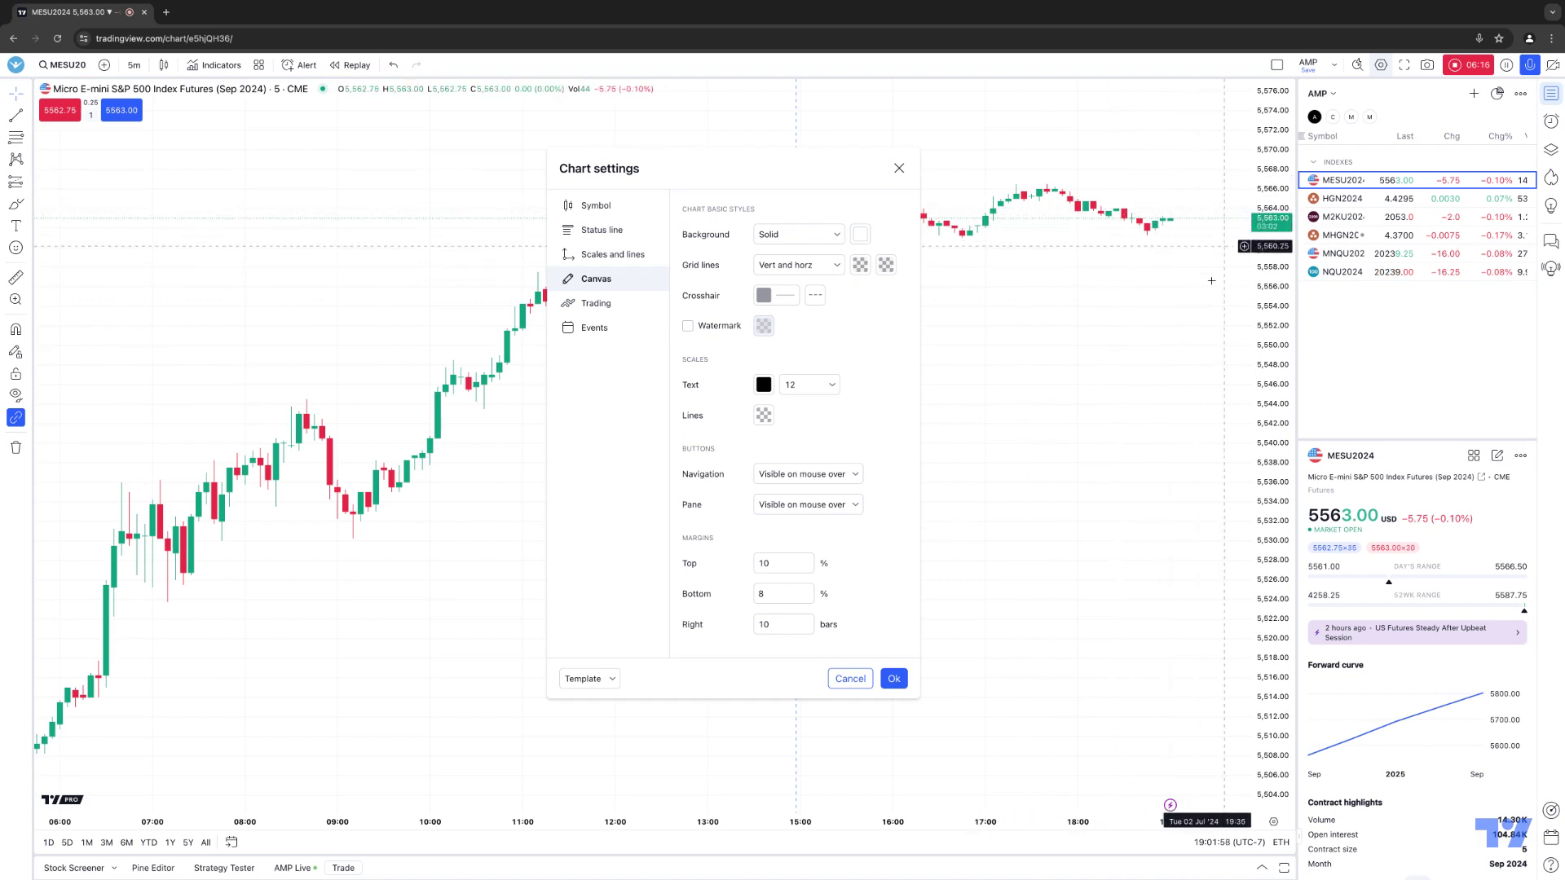
On the Trading page, turn Buy/sell buttons and Instant orders placement off and back on.
{"action": "left_click", "coordinate": [596, 303]}
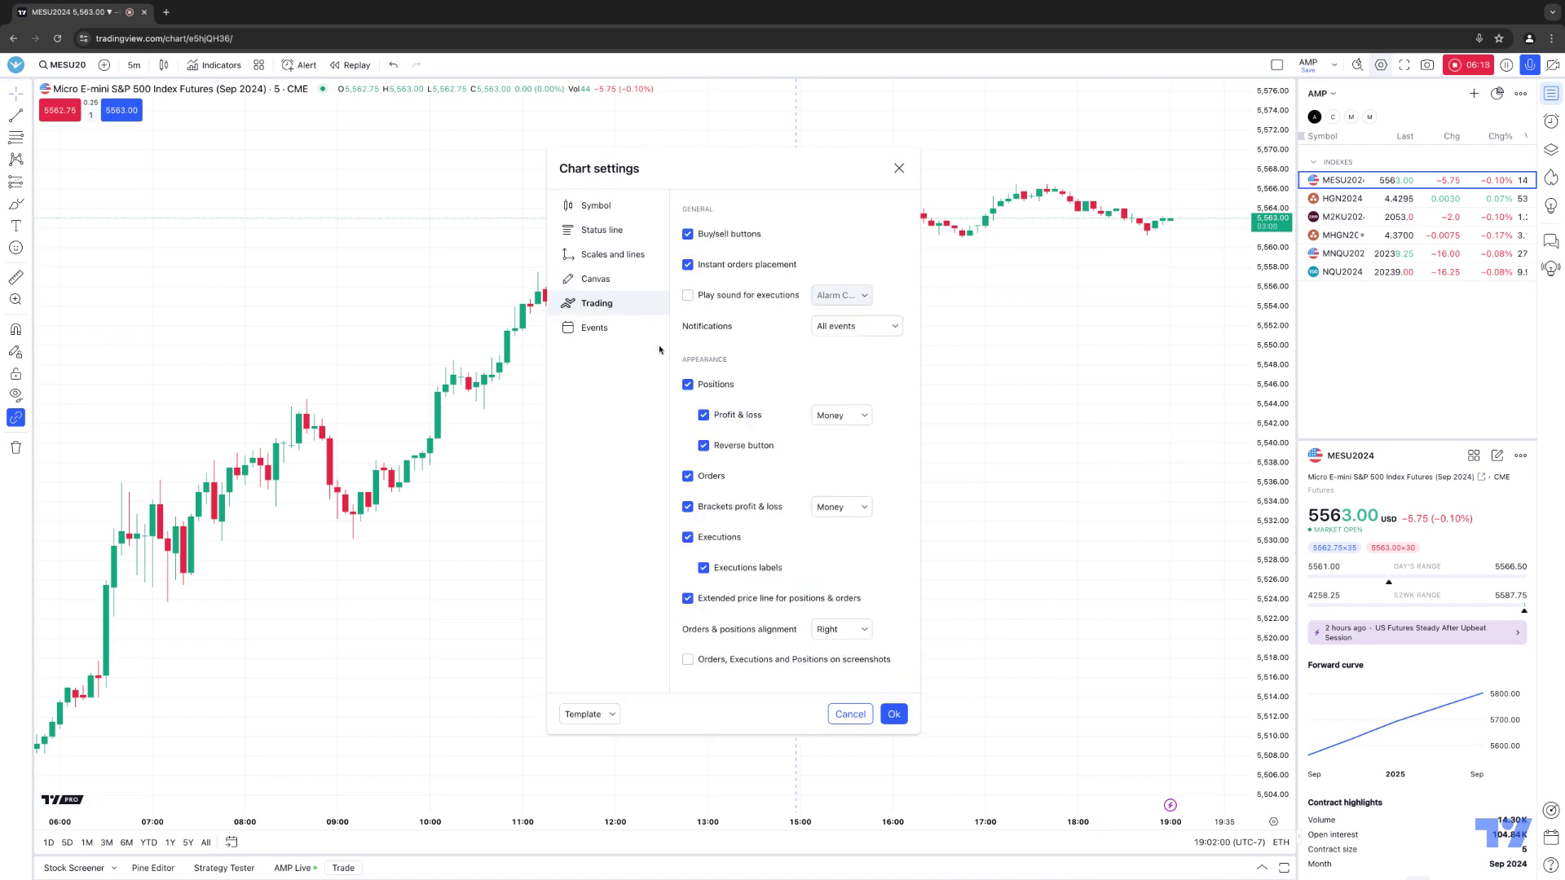
{"action": "left_click_drag", "start_coordinate": [868, 172], "coordinate": [775, 172]}
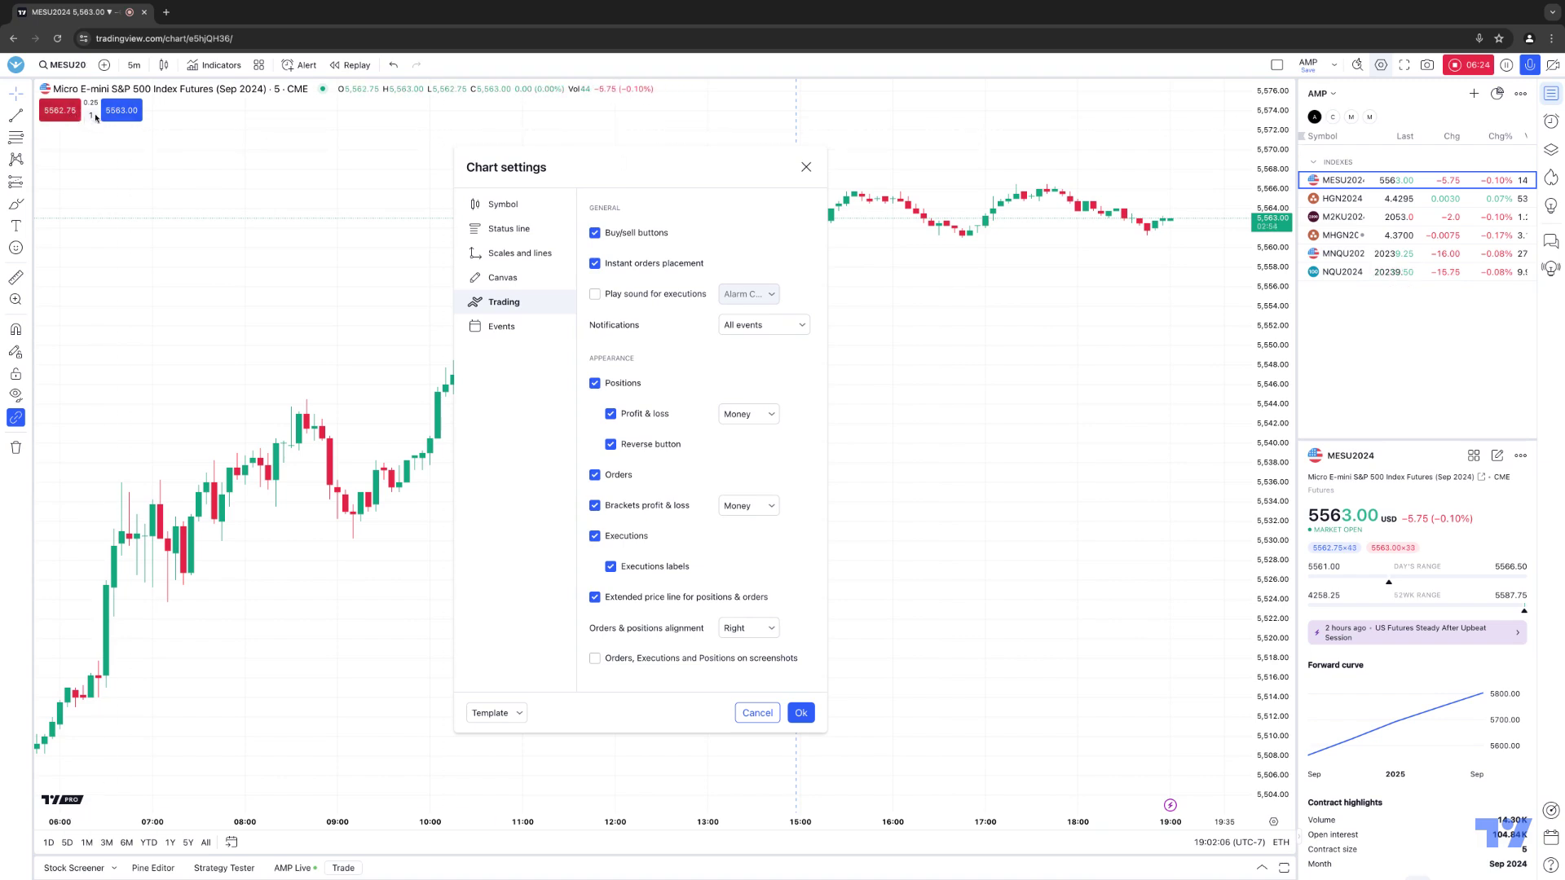
{"action": "left_click", "coordinate": [595, 234]}
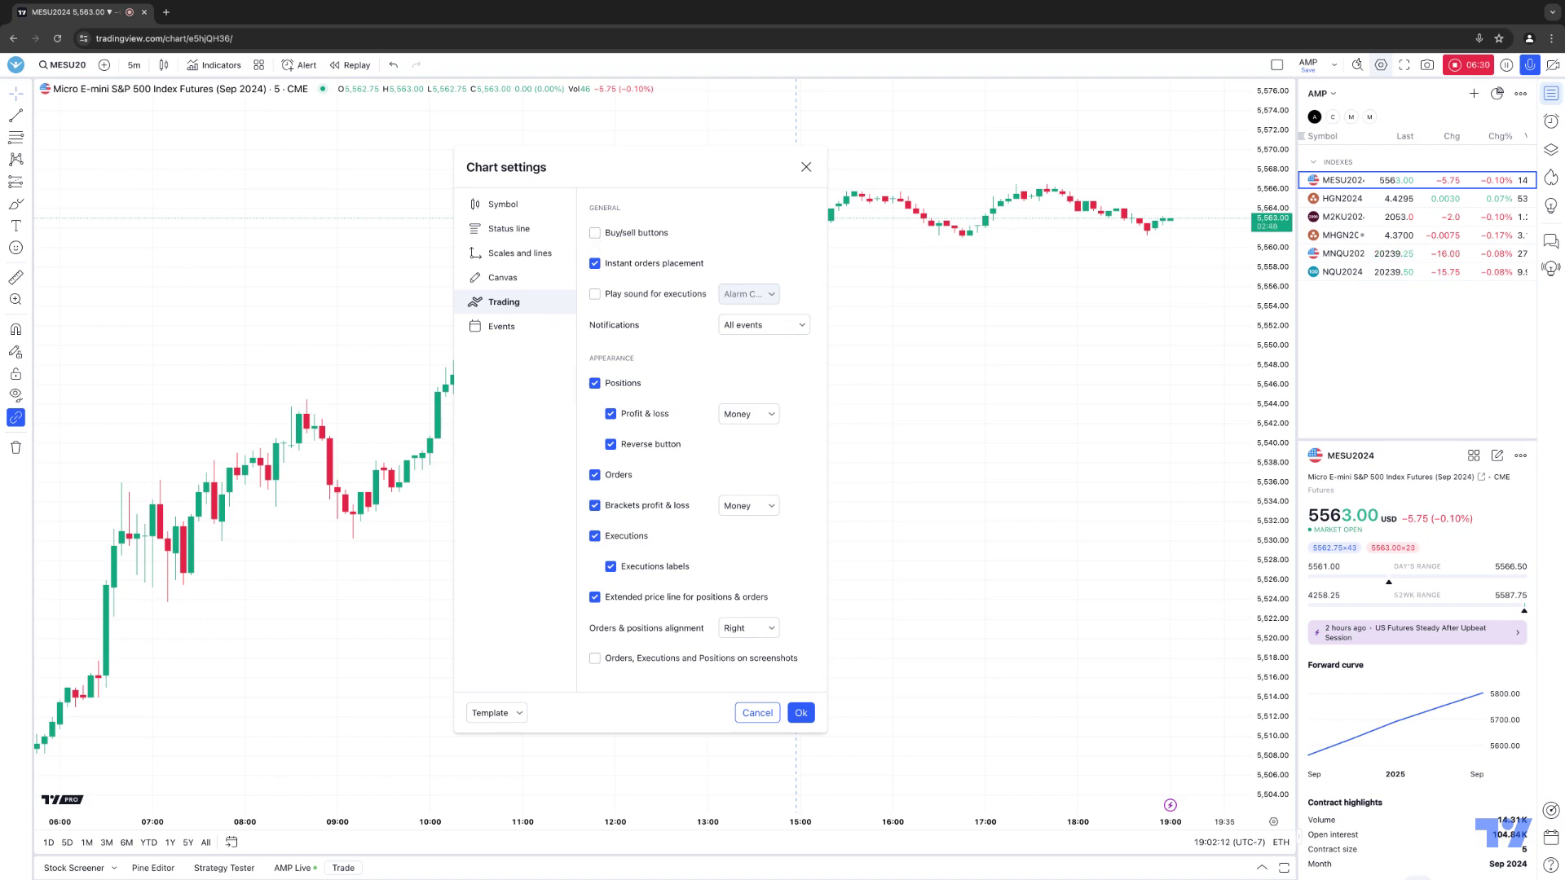
{"action": "left_click", "coordinate": [595, 234]}
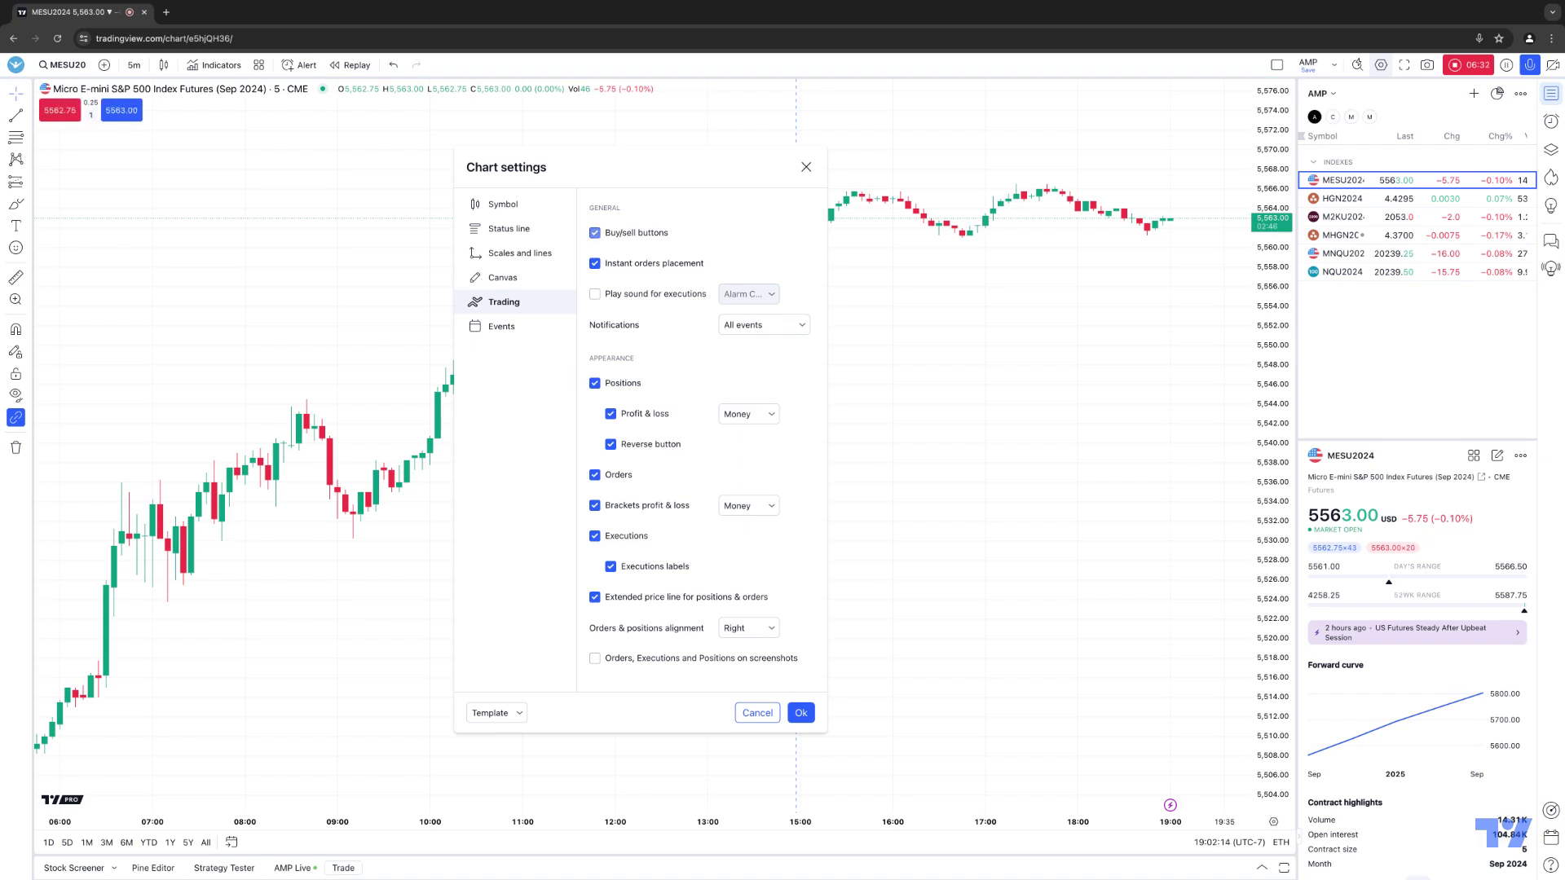
{"action": "left_click", "coordinate": [595, 265]}
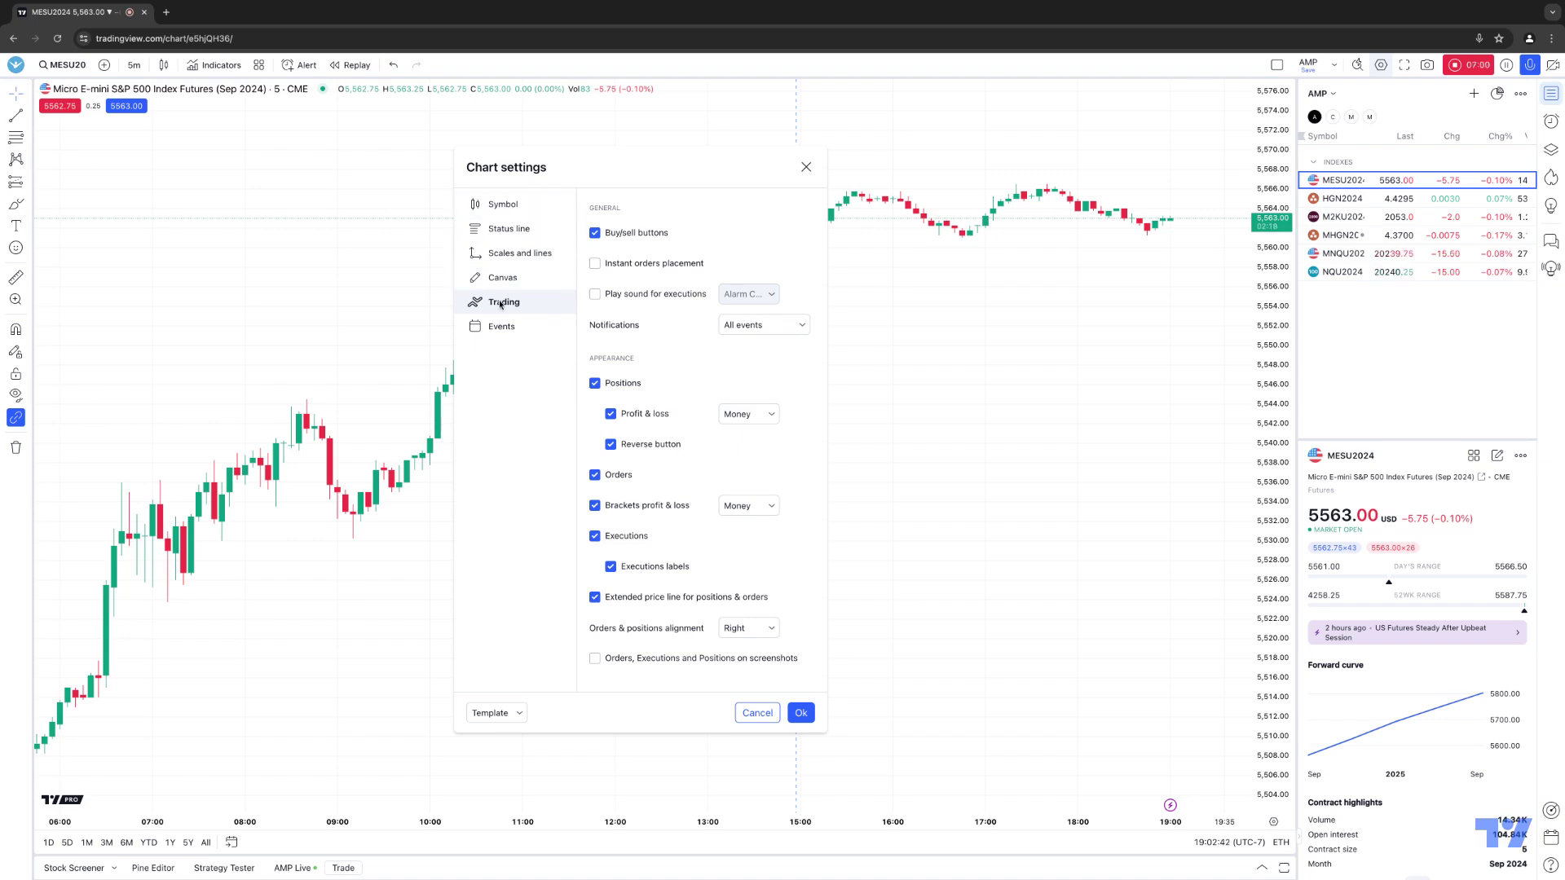
{"action": "left_click", "coordinate": [595, 264]}
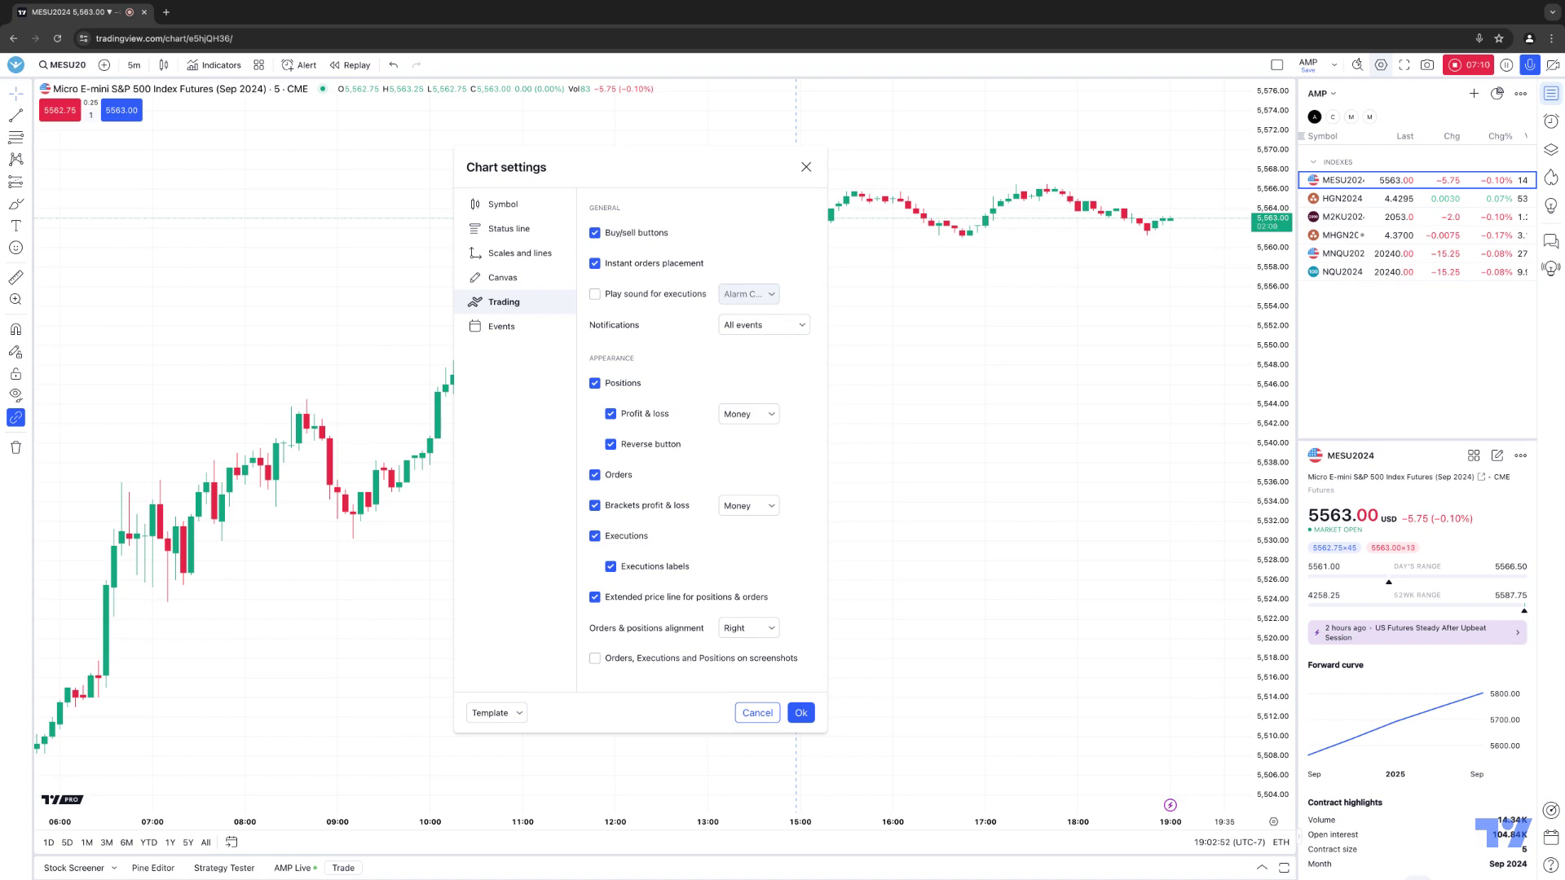
Briefly enable execution sounds with Alarm Clock, turn them back off, and go to Events.
{"action": "left_click", "coordinate": [595, 295]}
{"action": "left_click", "coordinate": [749, 295]}
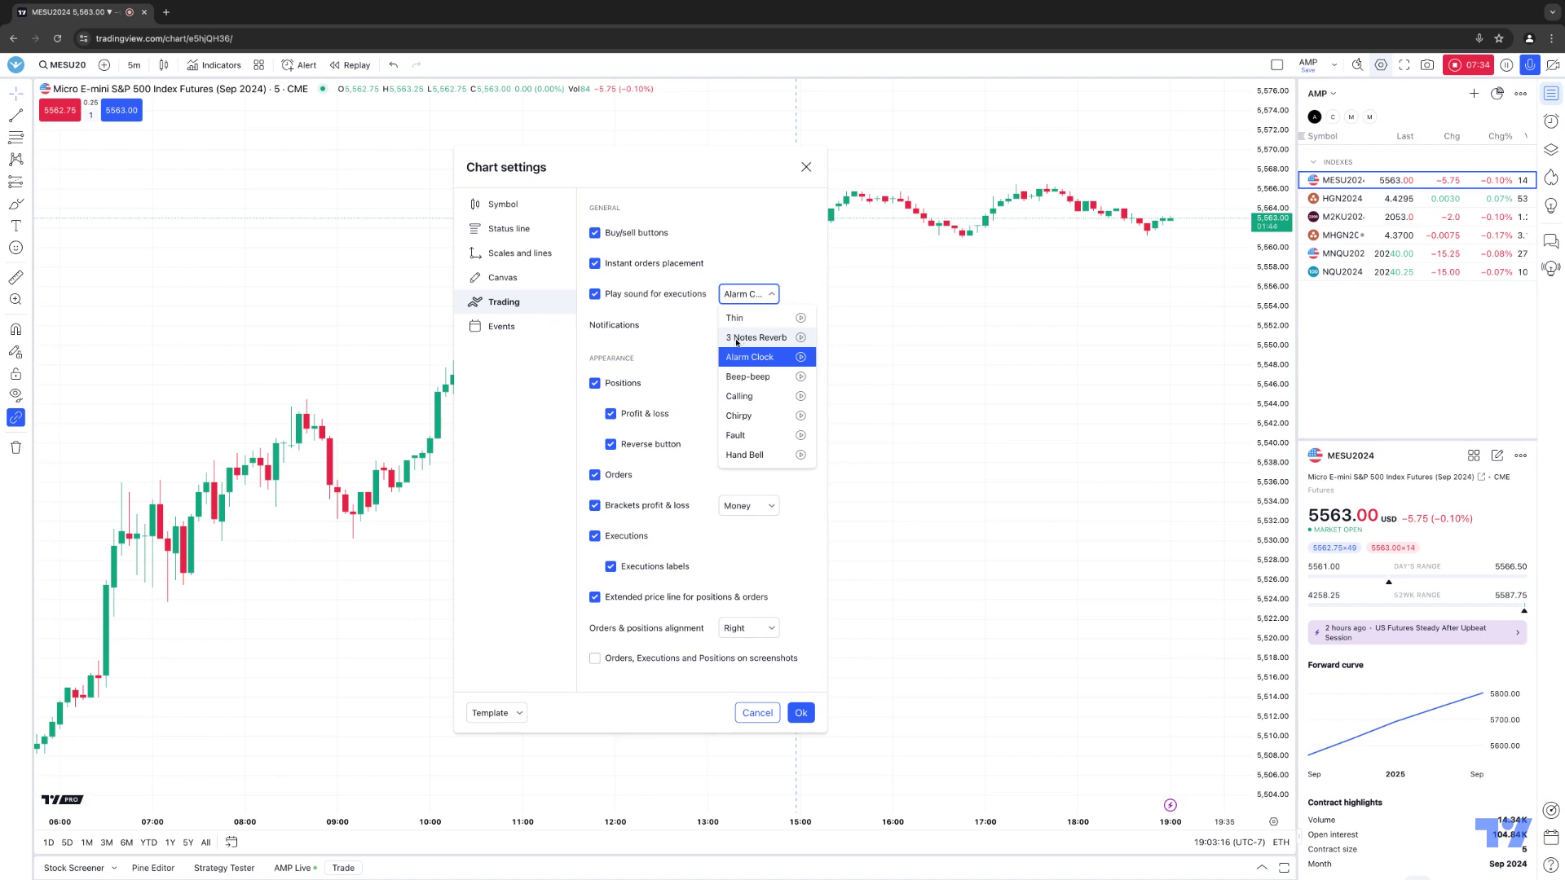
{"action": "left_click", "coordinate": [715, 175]}
{"action": "left_click", "coordinate": [596, 293]}
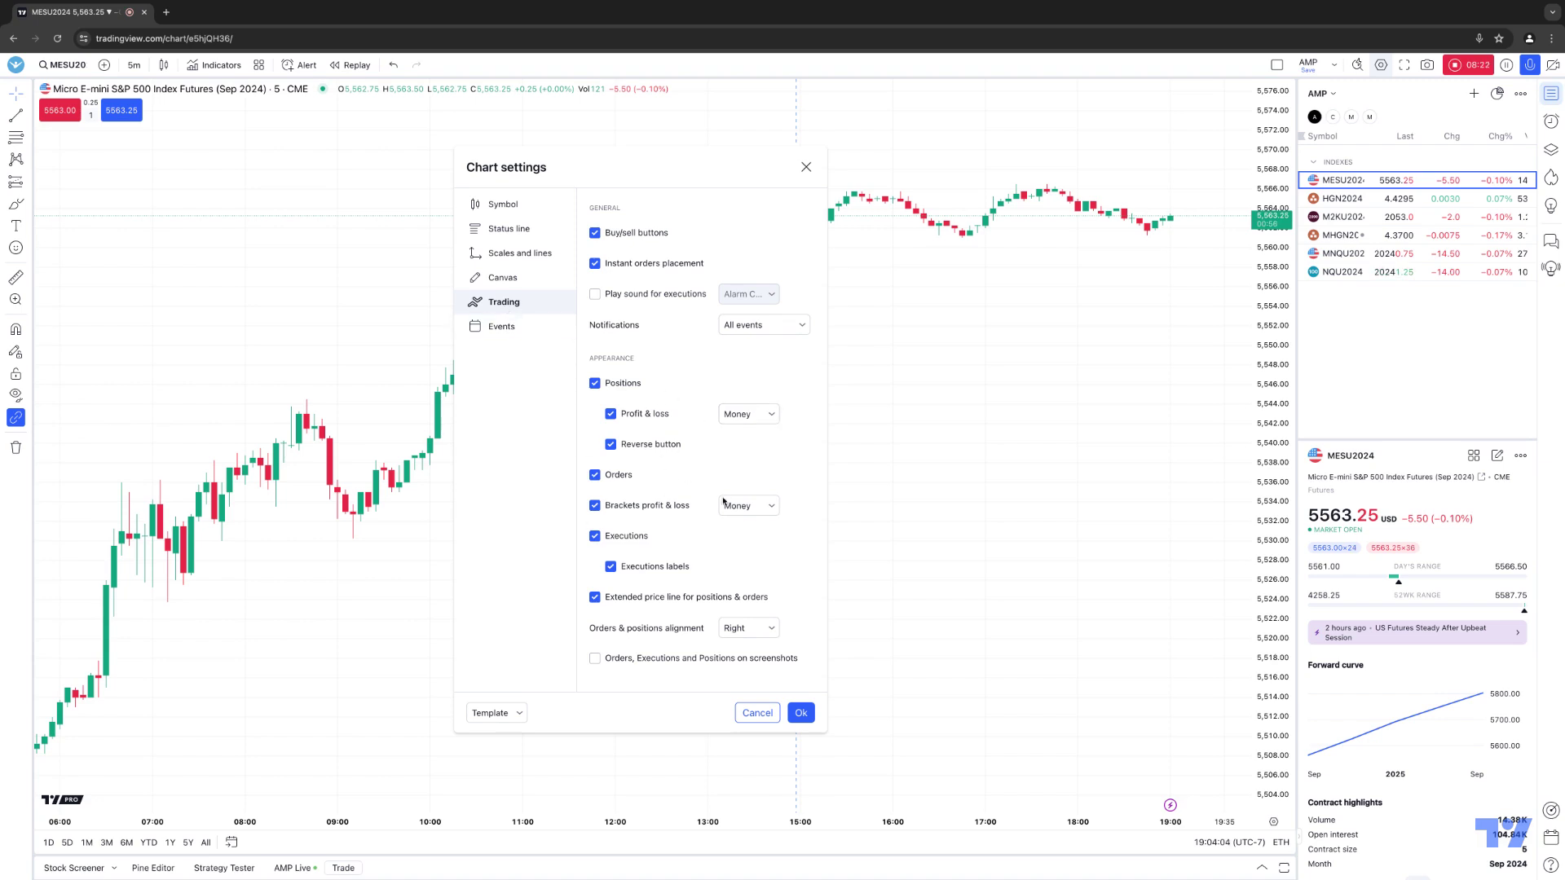
{"action": "left_click", "coordinate": [513, 327]}
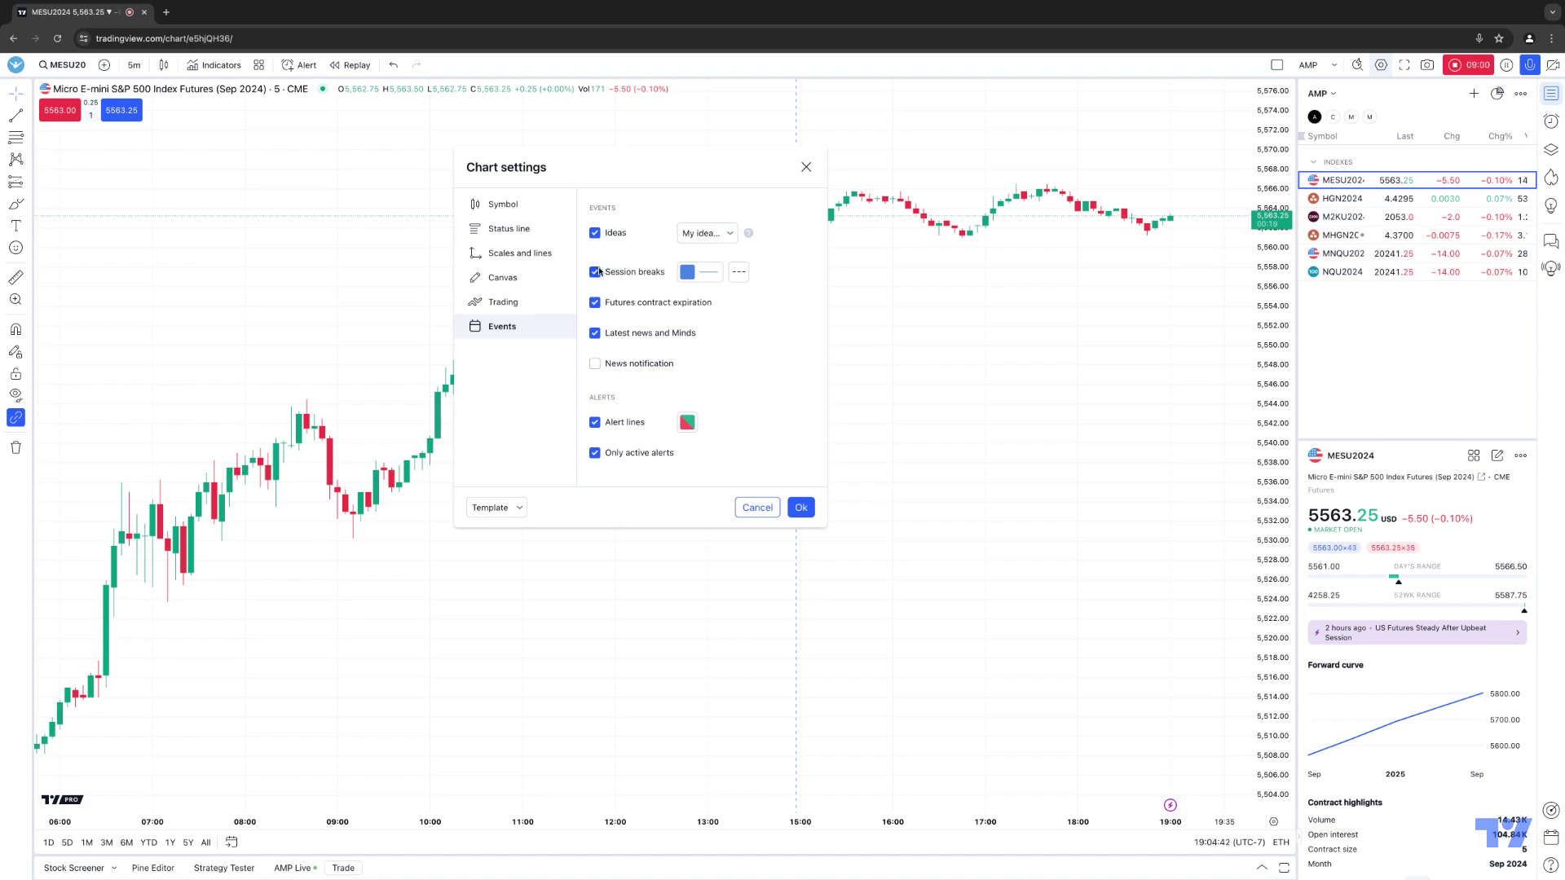
Toggle Session breaks off and on, and preview Minds before returning the updates card to News.
{"action": "left_click_drag", "start_coordinate": [681, 175], "coordinate": [534, 159]}
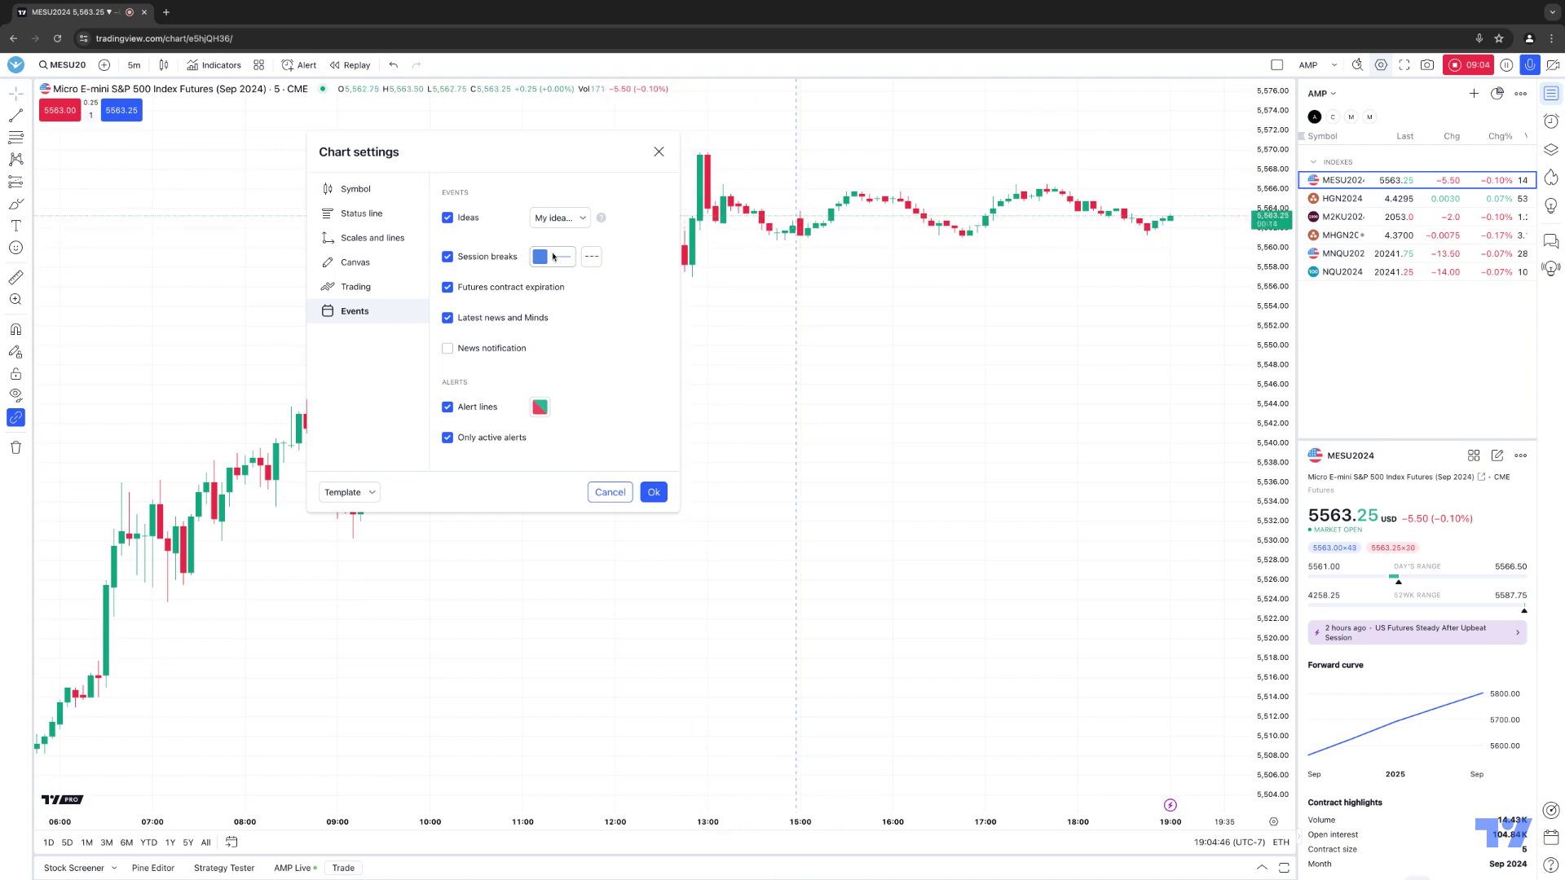
{"action": "left_click", "coordinate": [447, 257]}
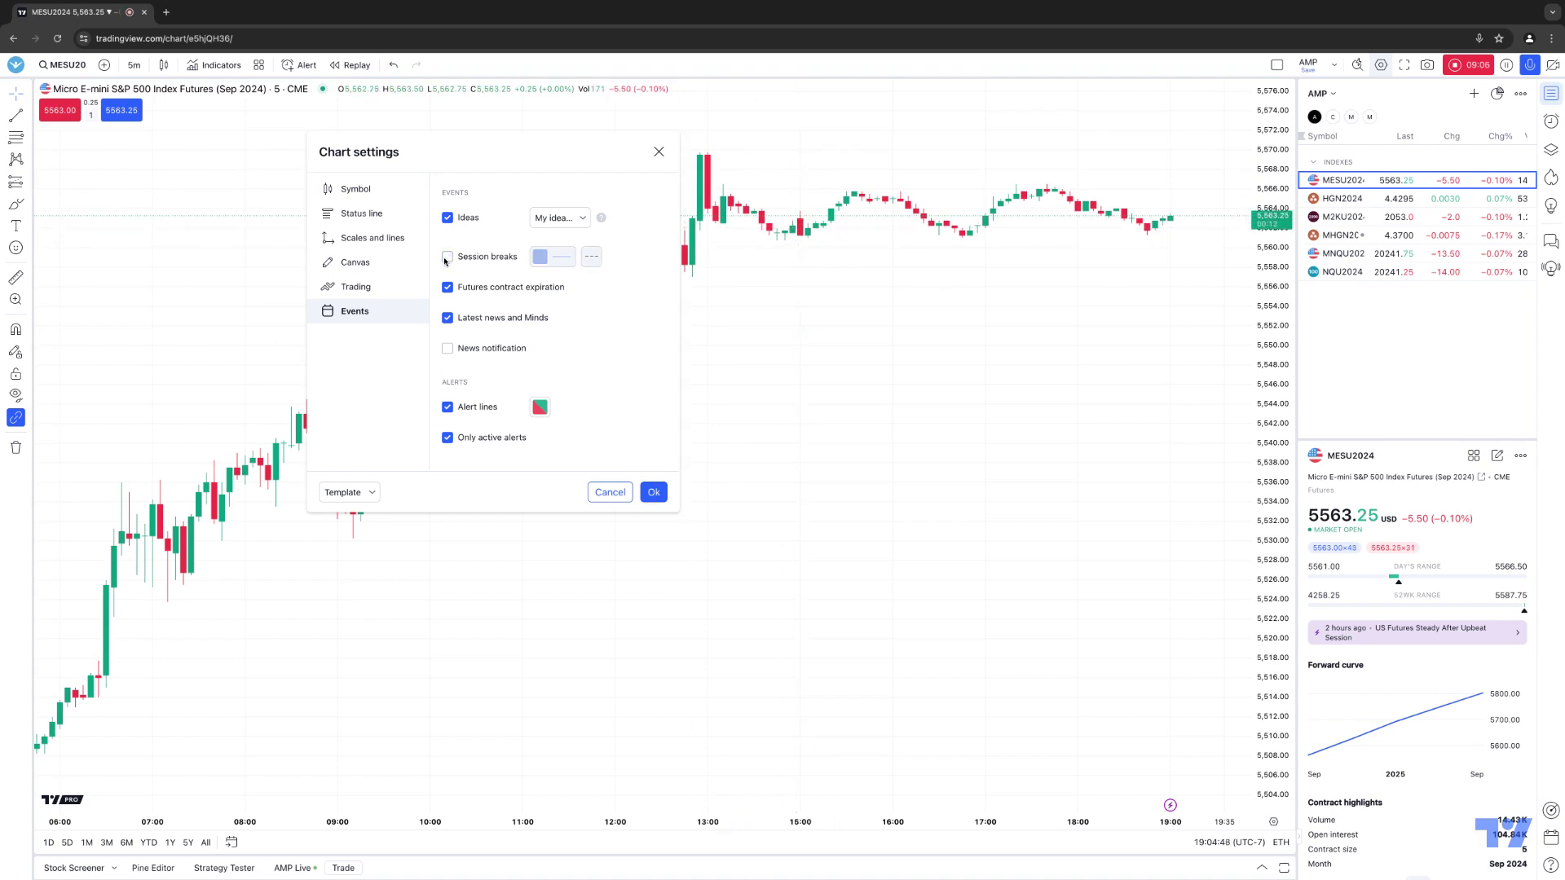
{"action": "left_click", "coordinate": [448, 257]}
{"action": "mouse_move", "coordinate": [1170, 807]}
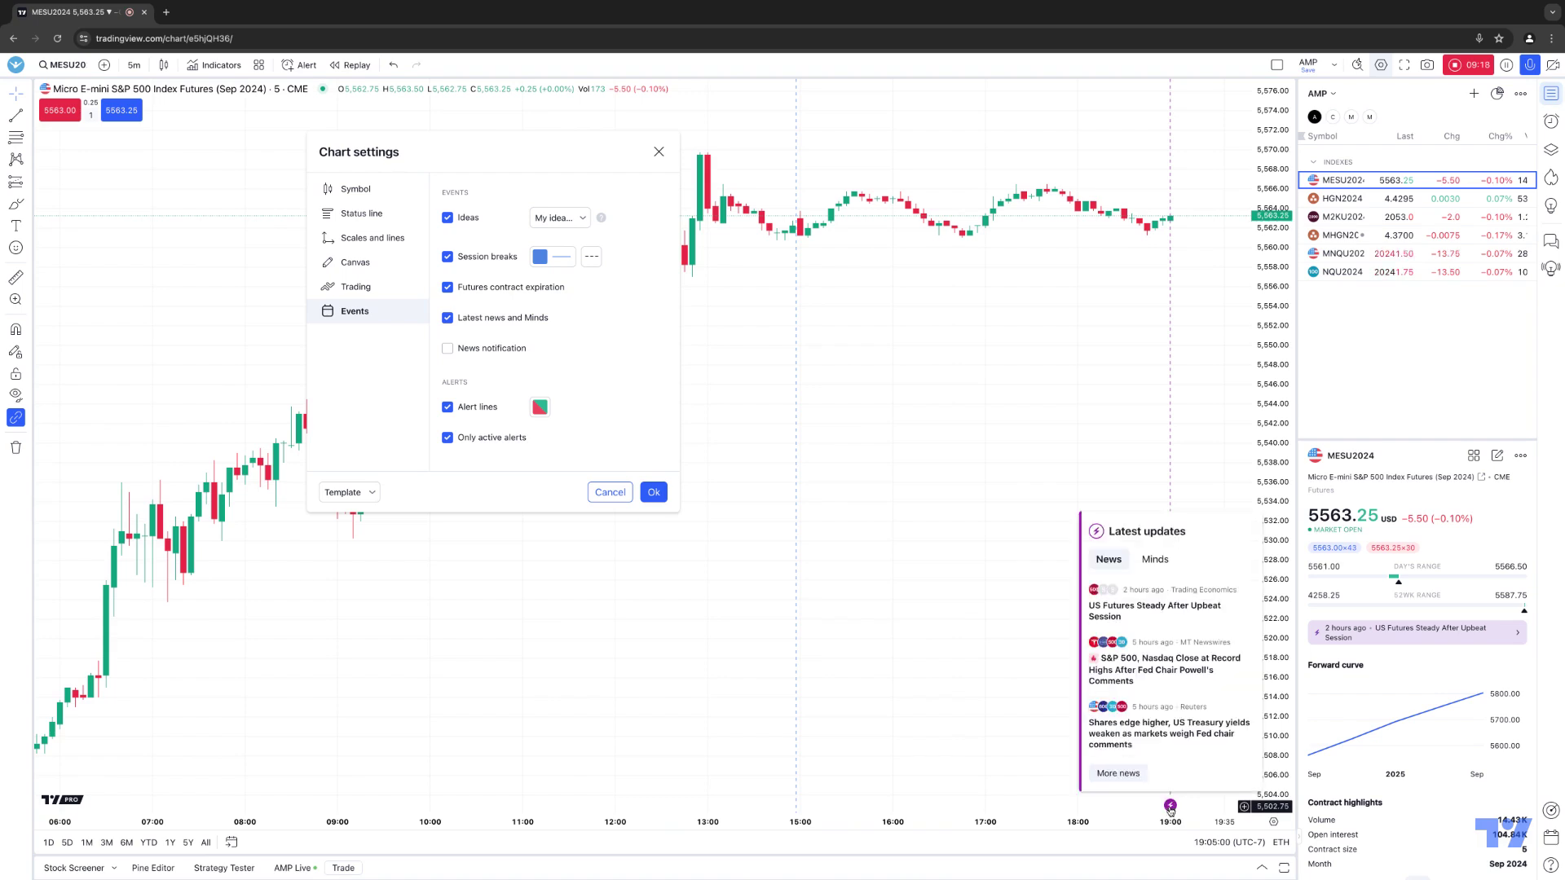
{"action": "left_click", "coordinate": [1155, 561]}
{"action": "left_click", "coordinate": [1108, 560]}
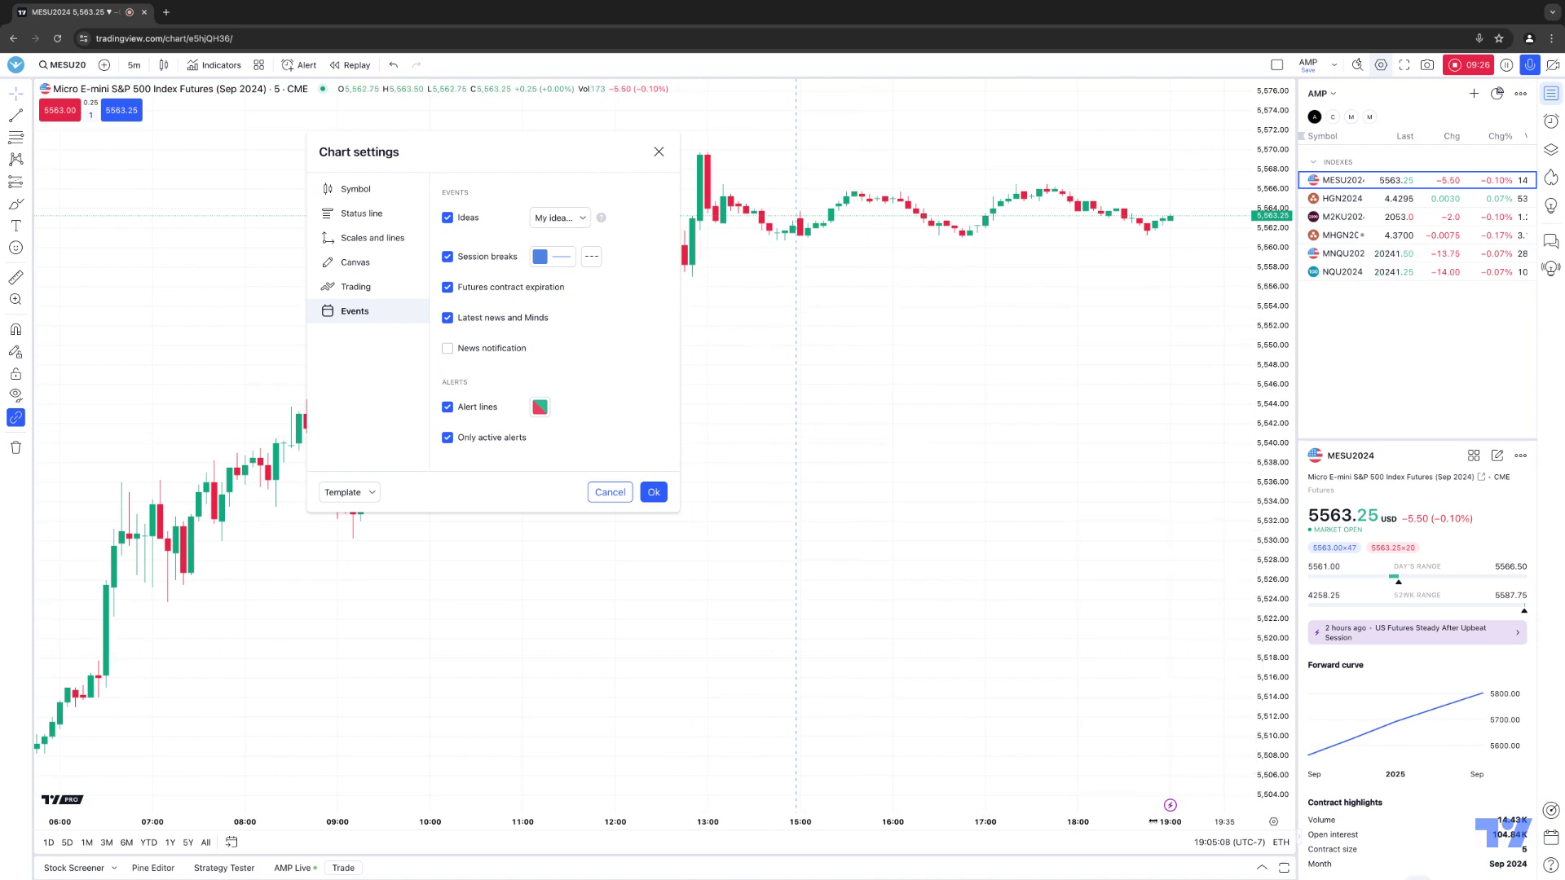
Keep Latest news on and News notification off, leave alert line colour unchanged, and confirm with Ok.
{"action": "left_click", "coordinate": [448, 318]}
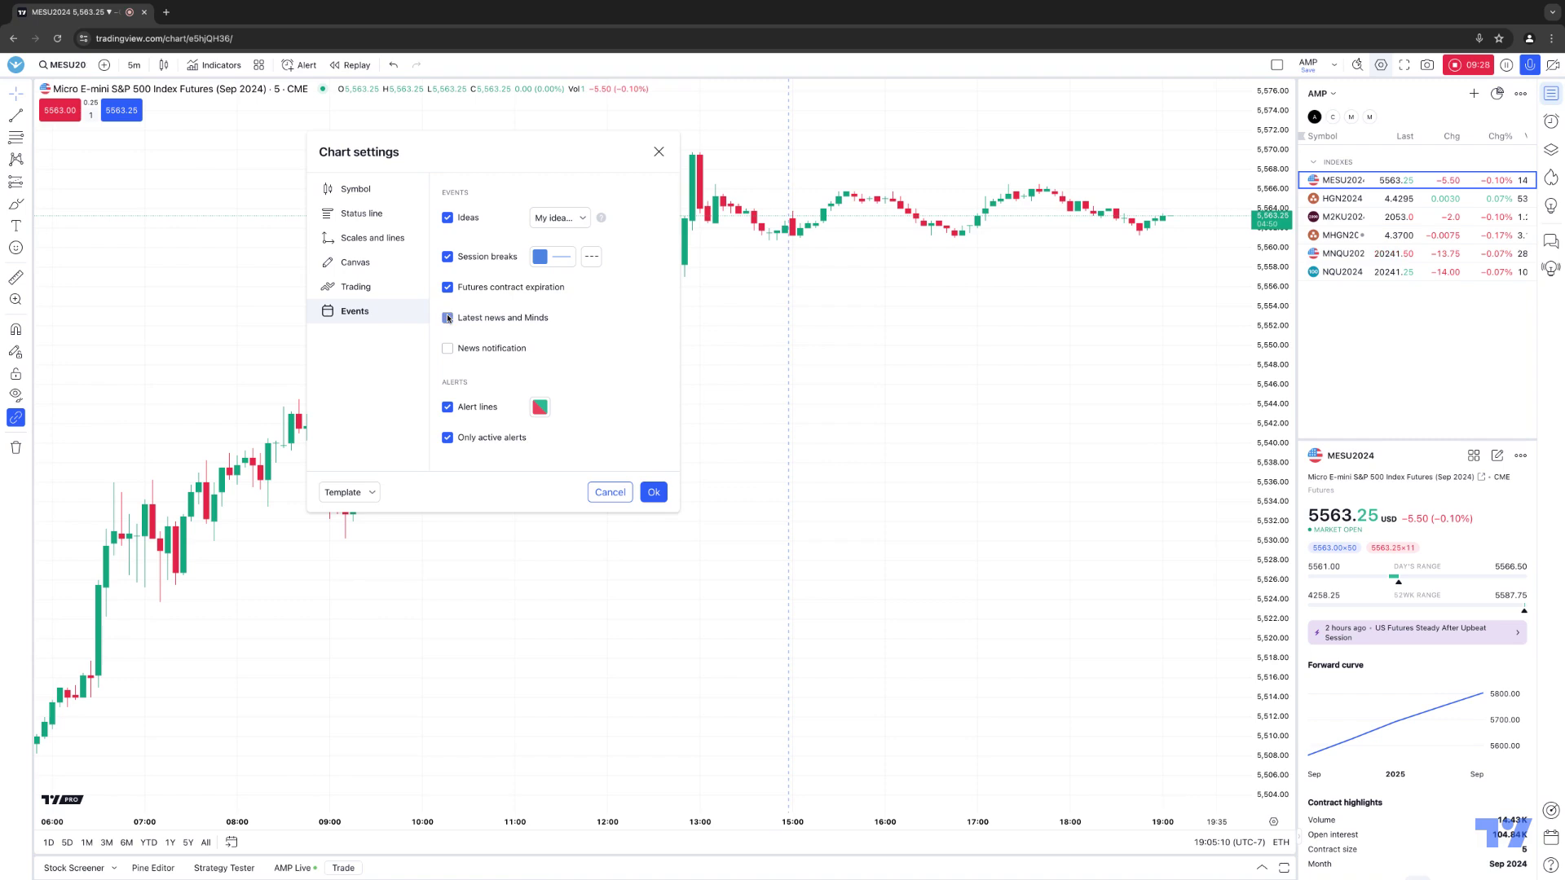
{"action": "left_click", "coordinate": [447, 318]}
{"action": "left_click", "coordinate": [448, 348]}
{"action": "left_click", "coordinate": [450, 351]}
{"action": "left_click", "coordinate": [538, 411]}
{"action": "left_click", "coordinate": [604, 395]}
{"action": "left_click", "coordinate": [653, 492]}
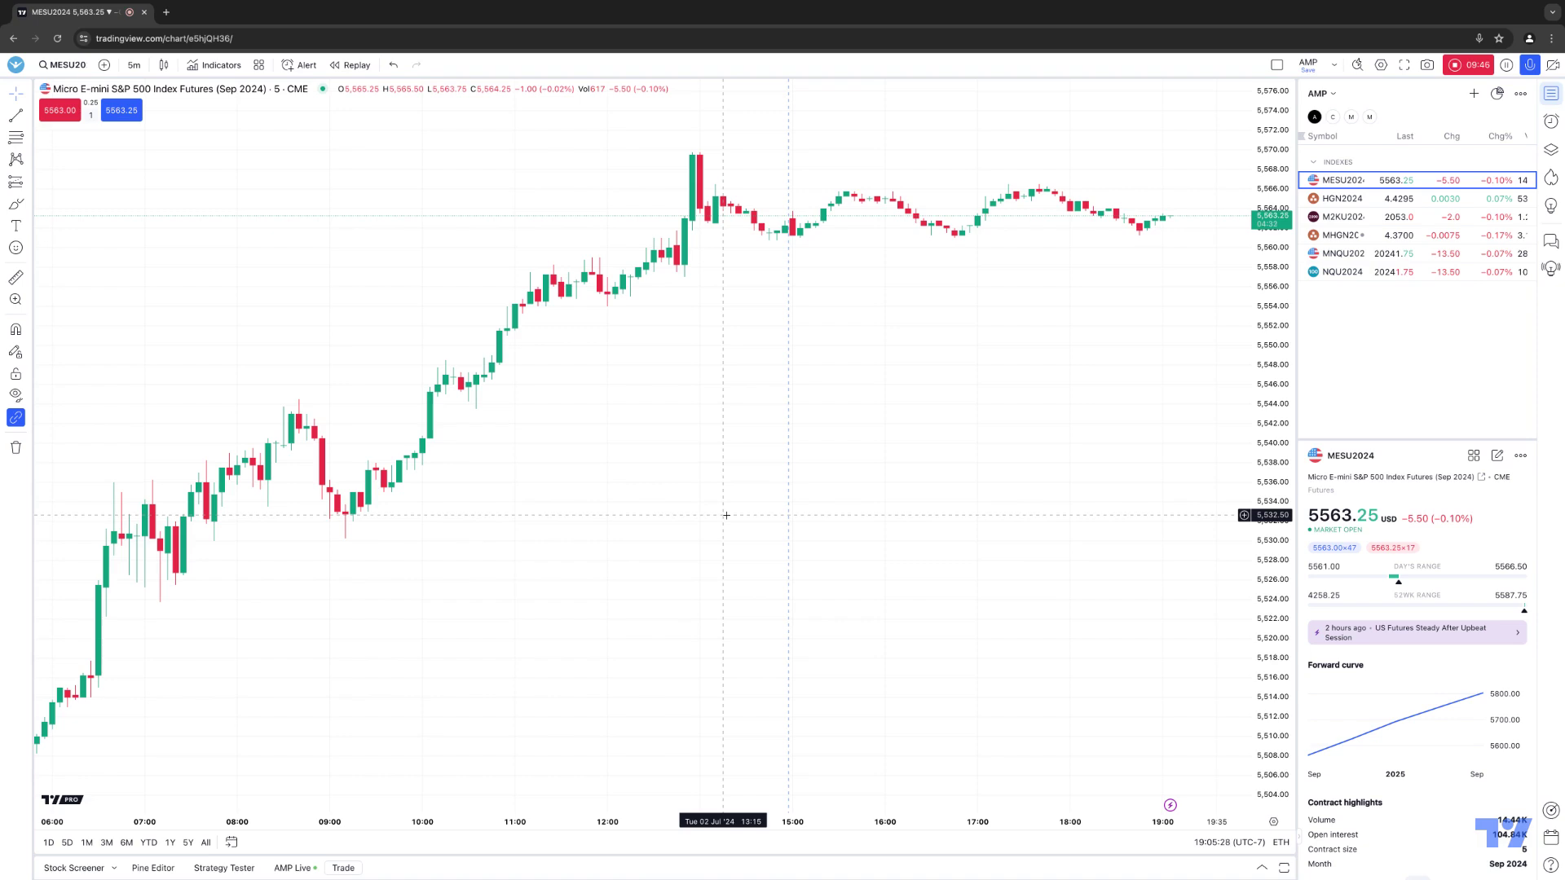